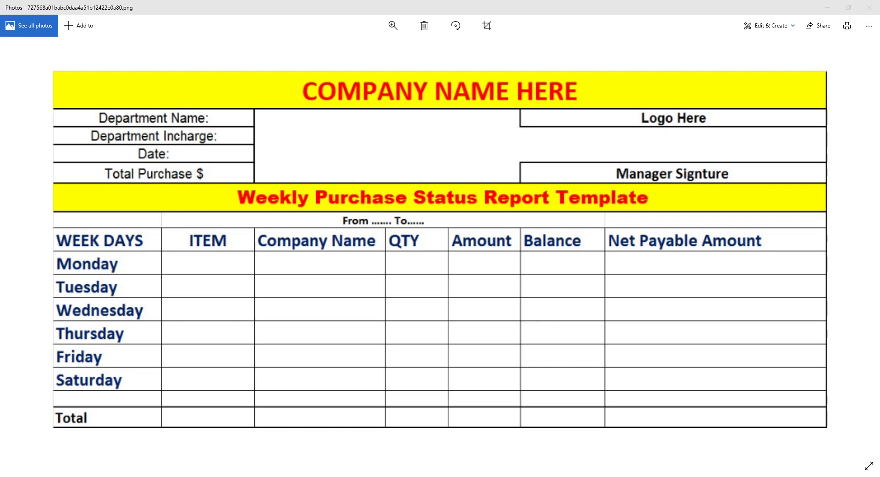
Launch Word 2013 from the Microsoft Office 2013 group in the Start menu
key("super")
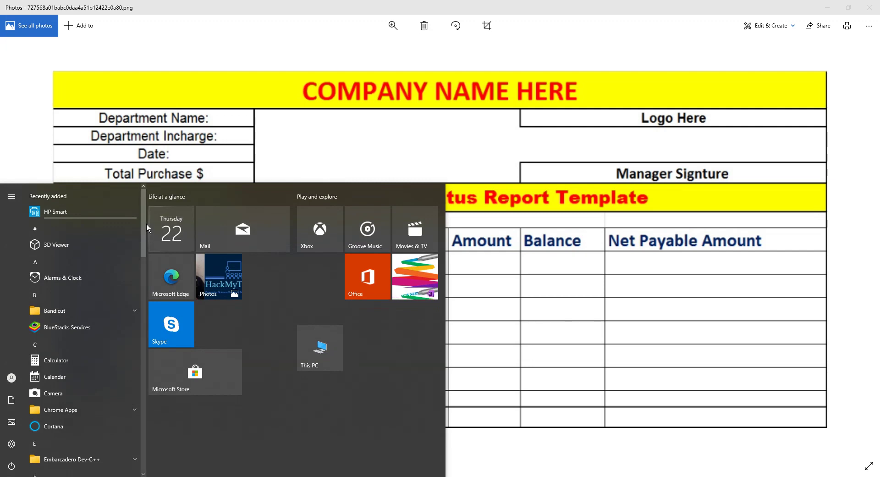
left_click_drag(144, 241, 144, 325)
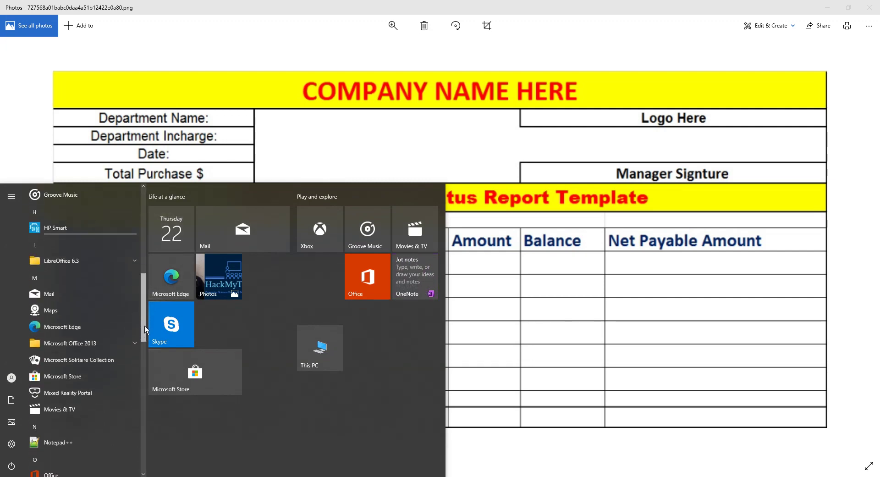
left_click(107, 345)
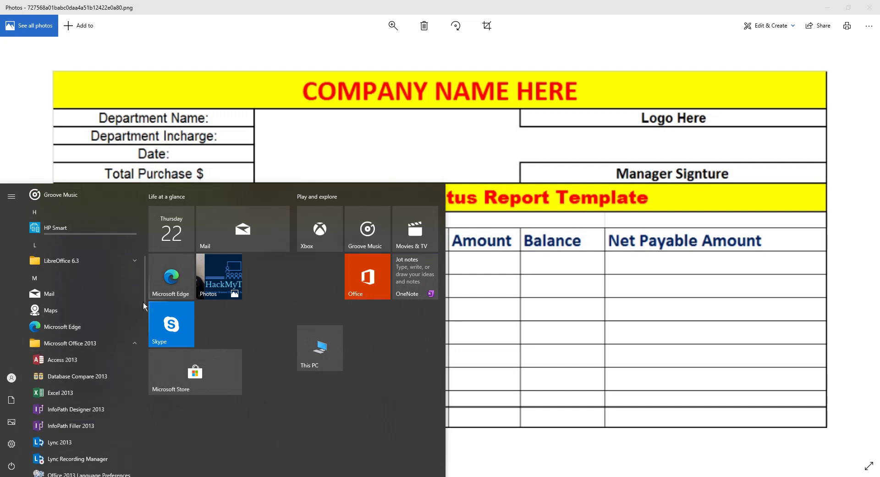
left_click_drag(145, 293, 144, 338)
left_click(74, 429)
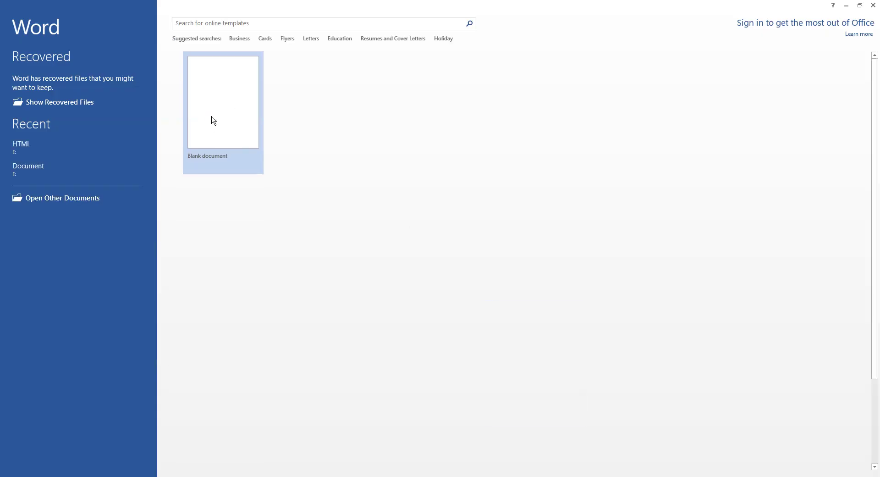
Create a blank document and set its page orientation to Landscape via File > Print
left_click(212, 114)
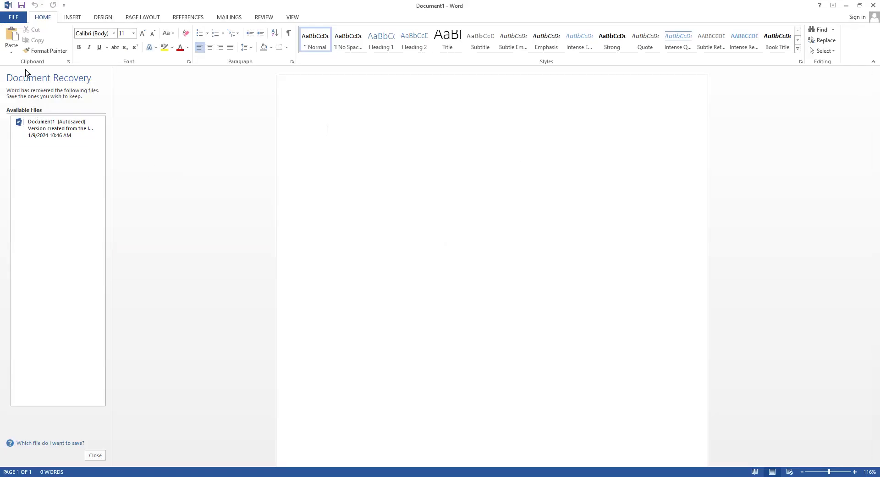
left_click(10, 17)
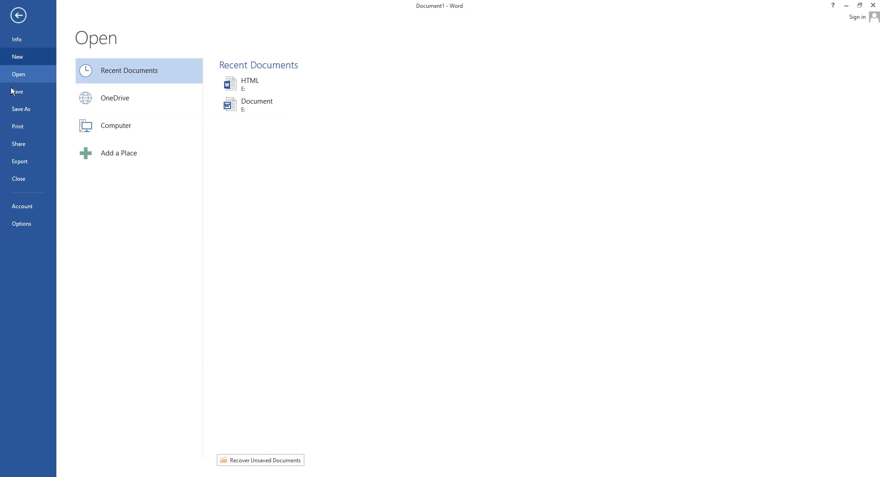
left_click(9, 131)
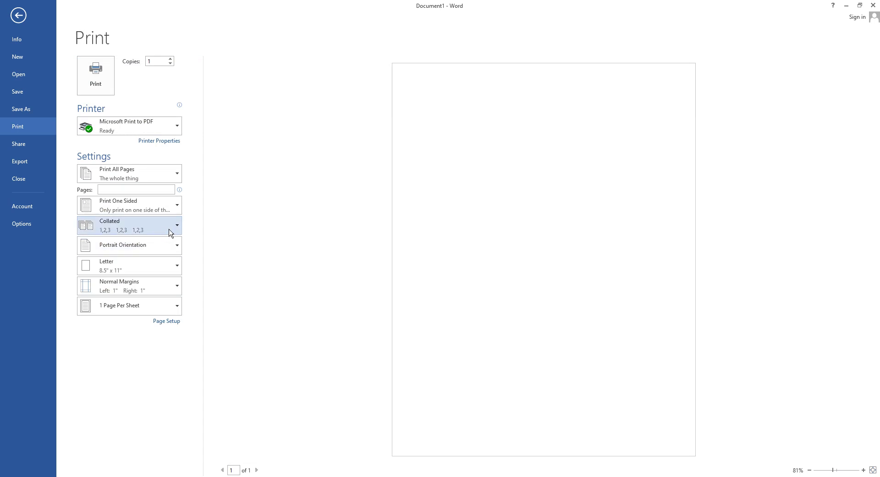
left_click(165, 250)
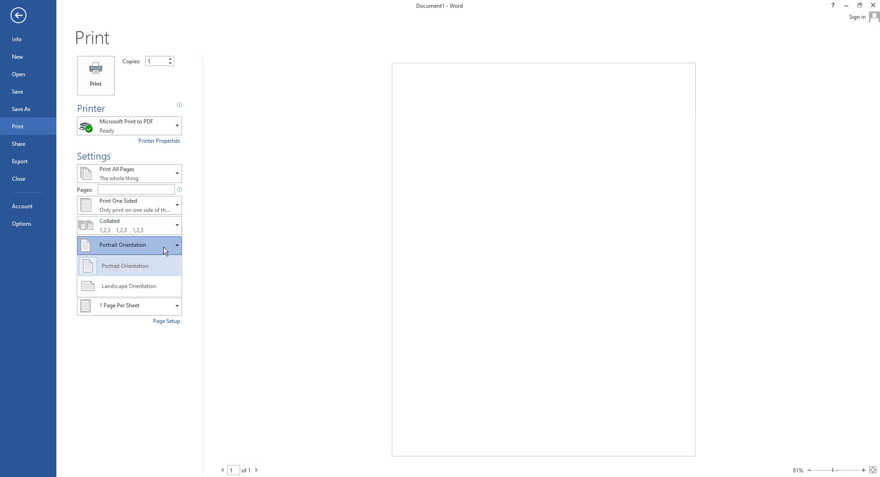
left_click(114, 289)
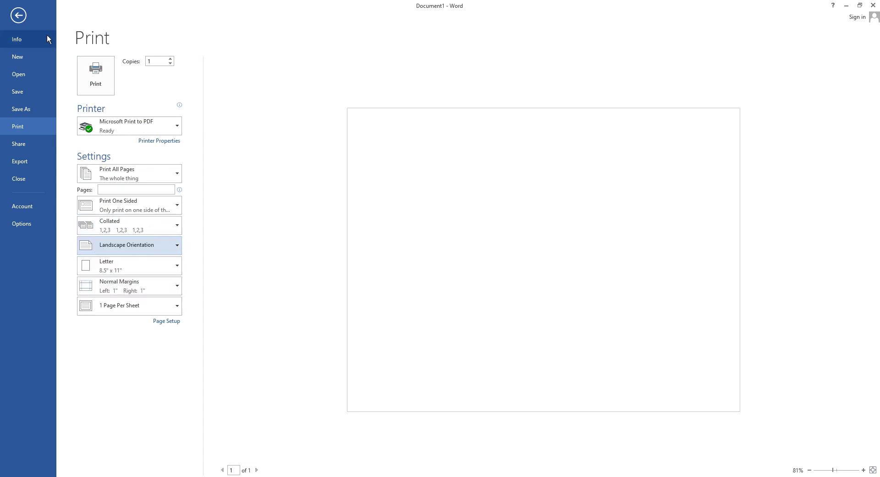
left_click(18, 15)
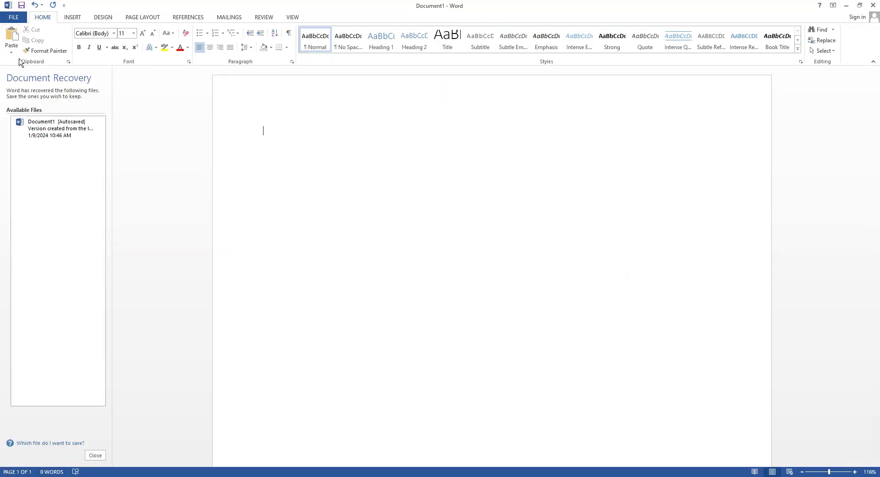
Insert a 7-column by 8-row table and stretch it so the rows are much taller
left_click(72, 19)
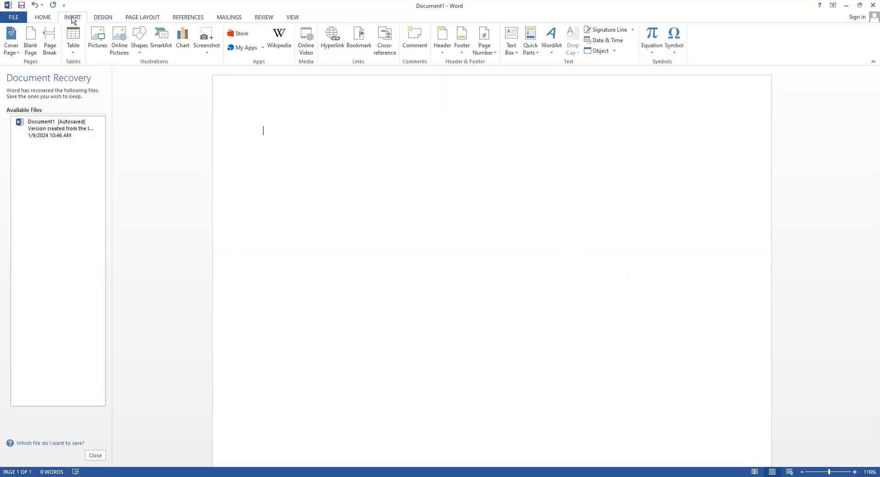
left_click(73, 51)
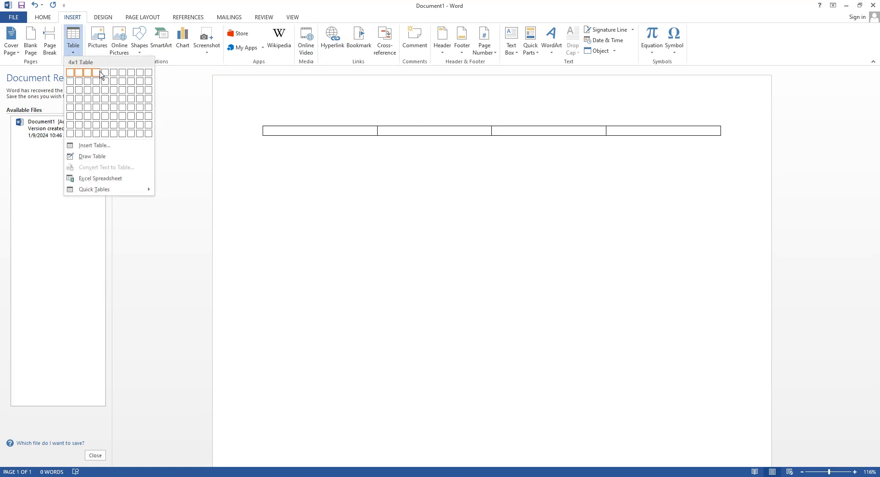
left_click(122, 134)
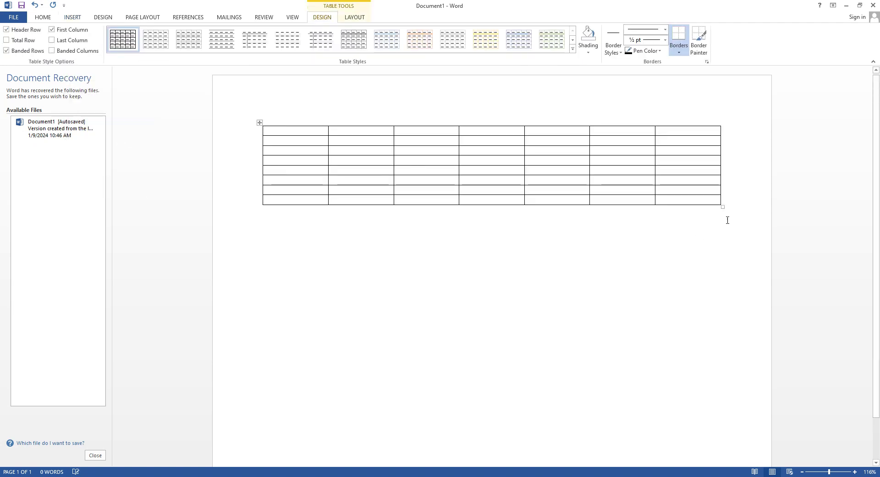
left_click_drag(723, 207, 741, 418)
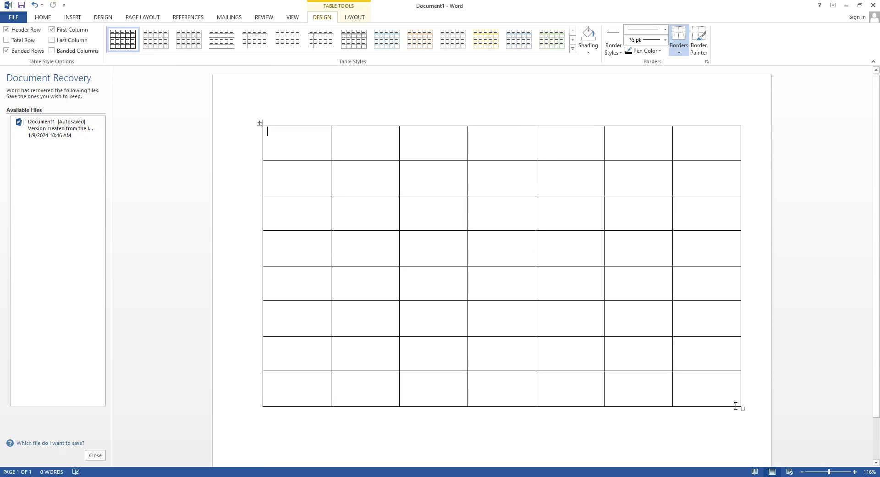
Set the left and right page margins to 0.2" through Custom Margins
left_click(10, 19)
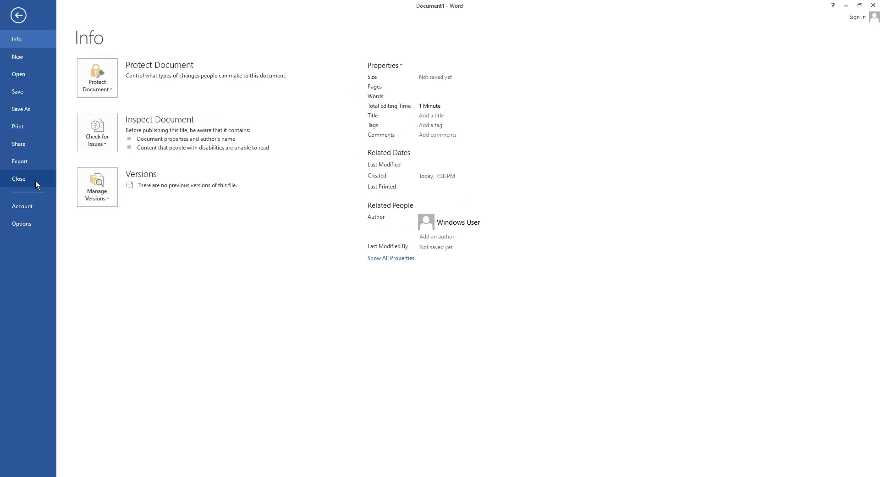
left_click(17, 128)
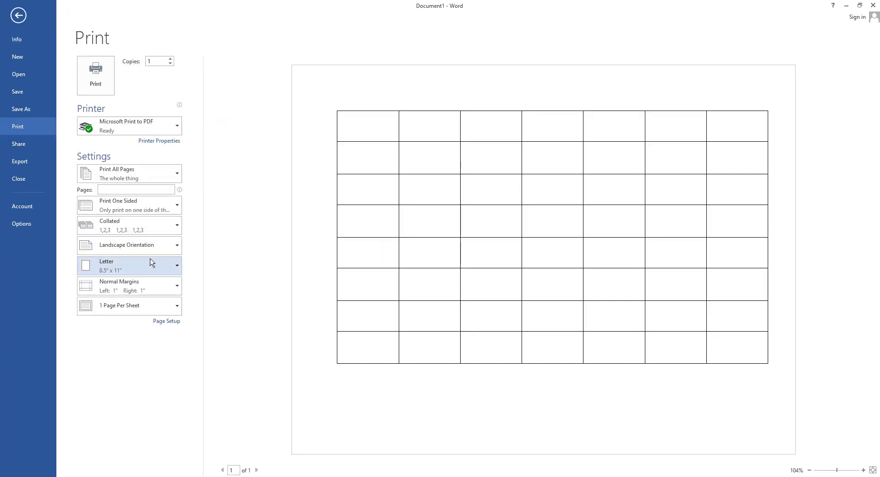
left_click(146, 291)
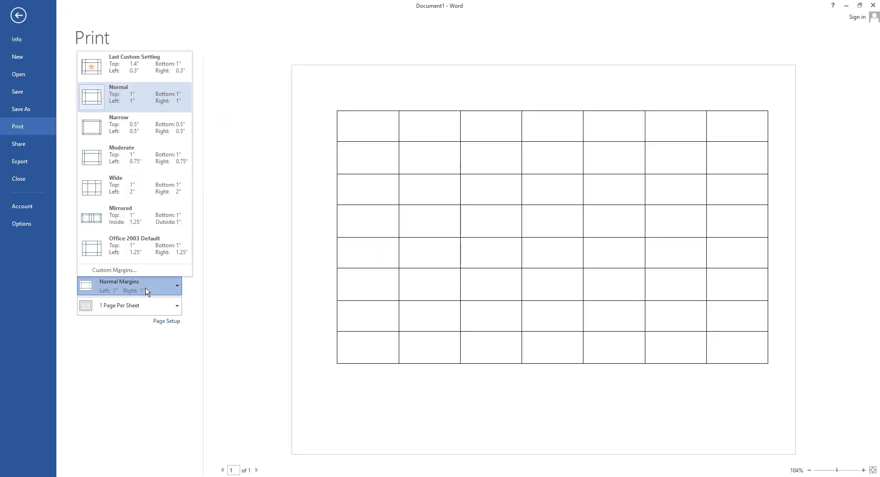
left_click(115, 269)
type("0.2\"")
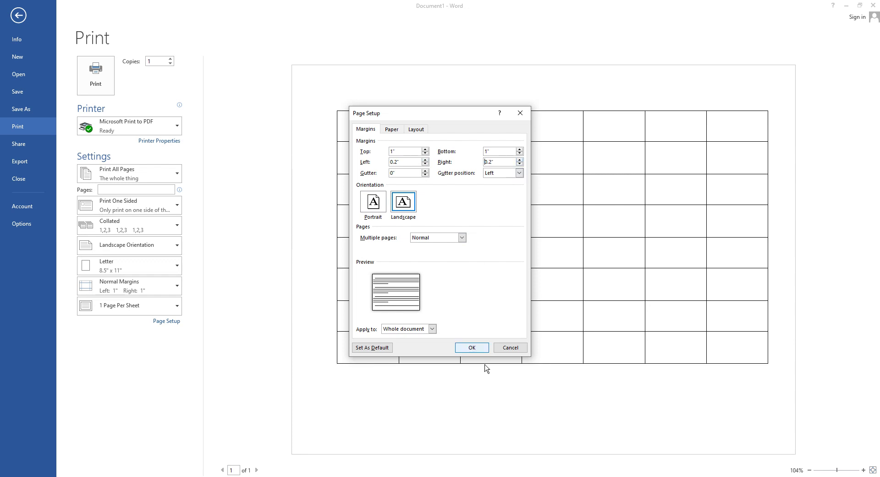
left_click(475, 348)
left_click(18, 16)
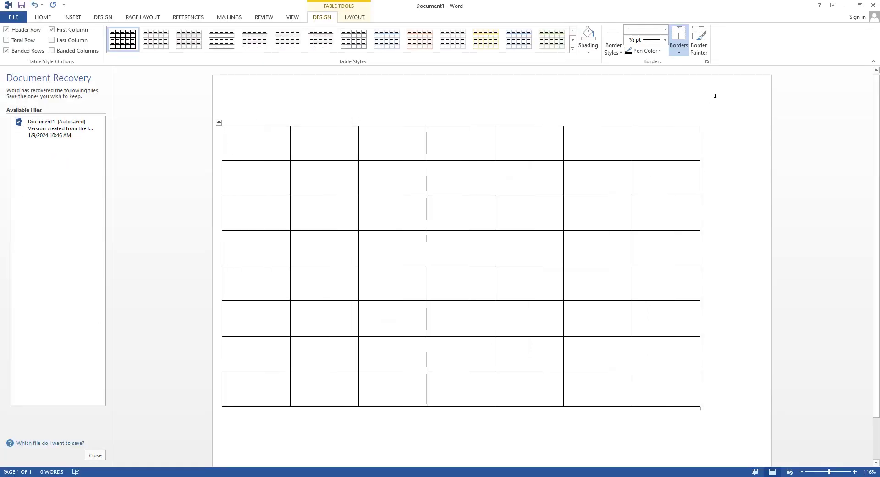
Show the rulers, widen the table slightly, nudge it right, and select its first row
left_click(292, 18)
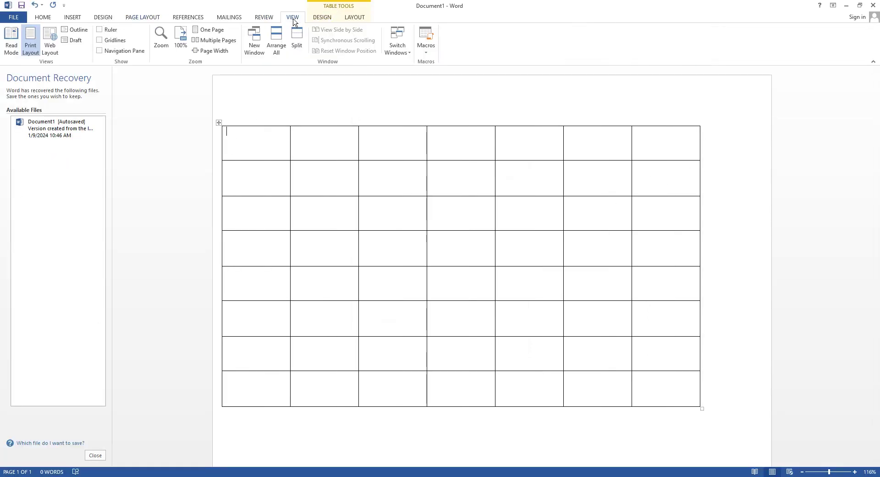
left_click(101, 30)
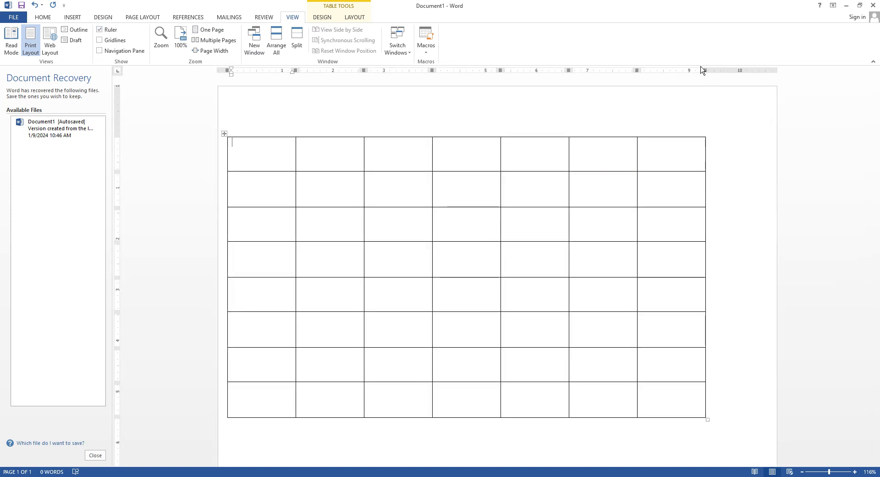
left_click_drag(704, 70, 723, 70)
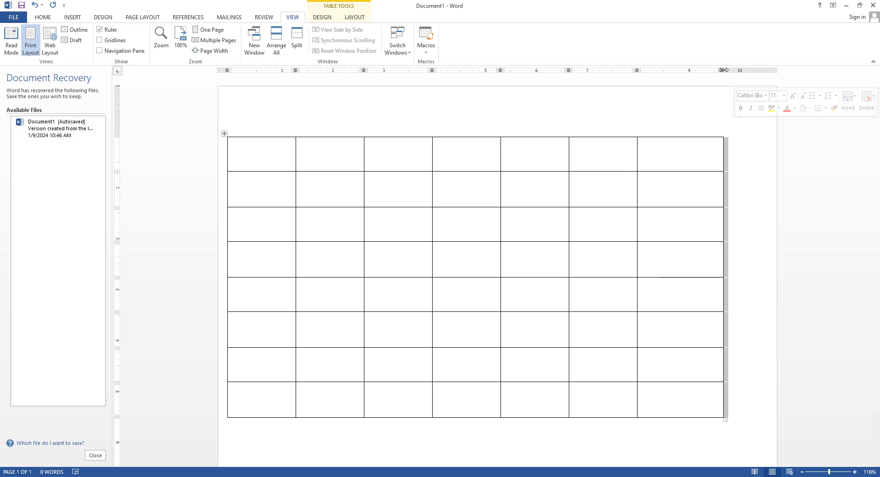
mouse_move(722, 70)
left_mouse_down()
mouse_move(681, 71)
mouse_move(745, 87)
mouse_move(724, 86)
left_mouse_up()
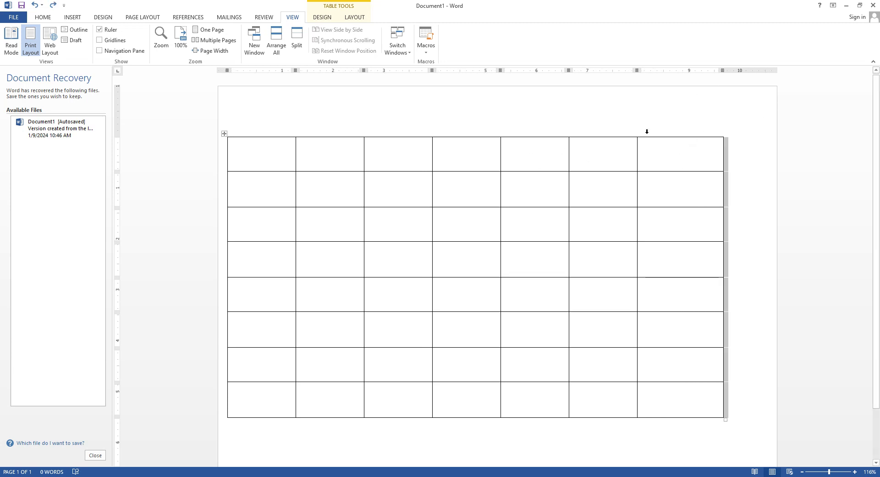
left_click(739, 223)
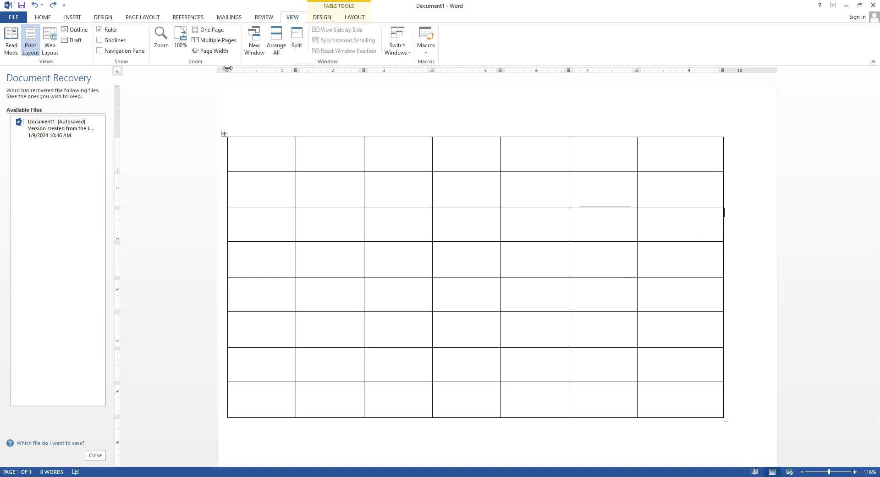
left_click_drag(228, 68, 237, 69)
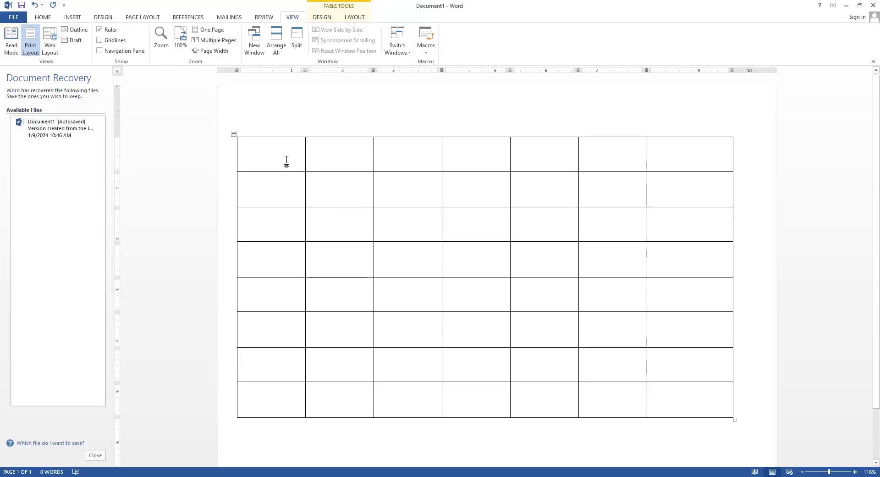
left_click_drag(286, 161, 661, 158)
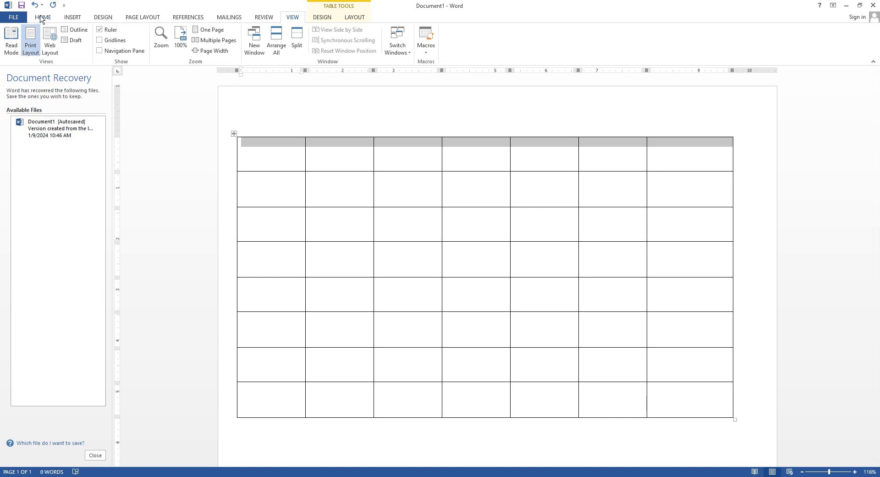
Merge the top row into one cell, type the classes title in it, and select the title
right_click(277, 150)
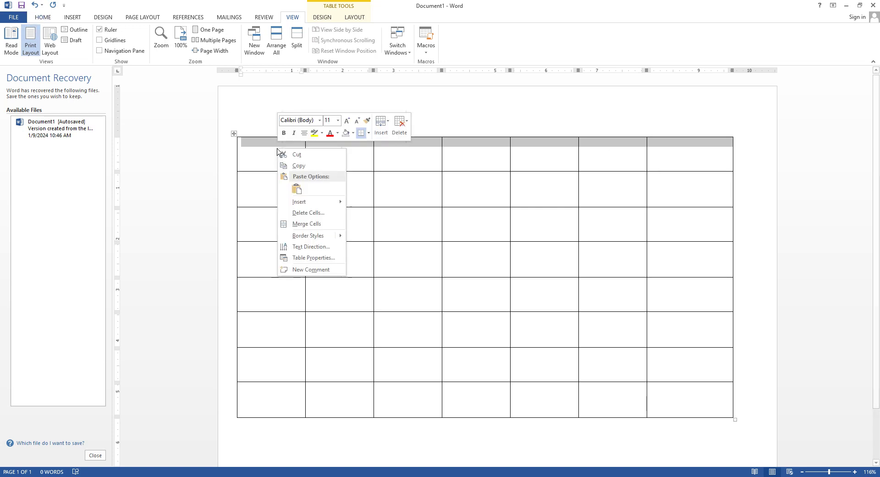
left_click(307, 224)
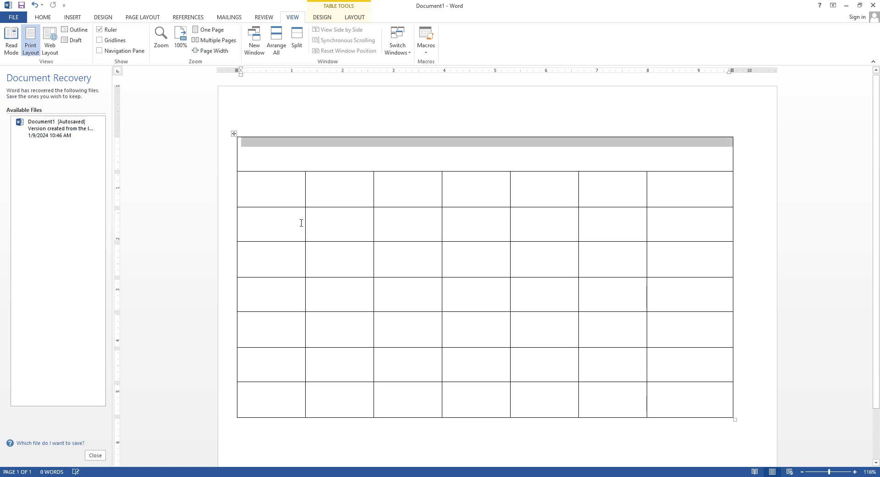
left_click(437, 155)
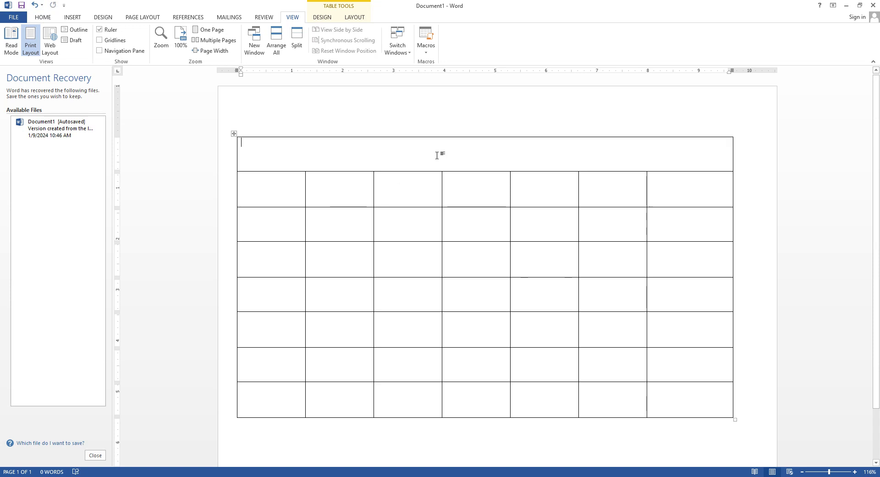
type("Durgesh Sir l")
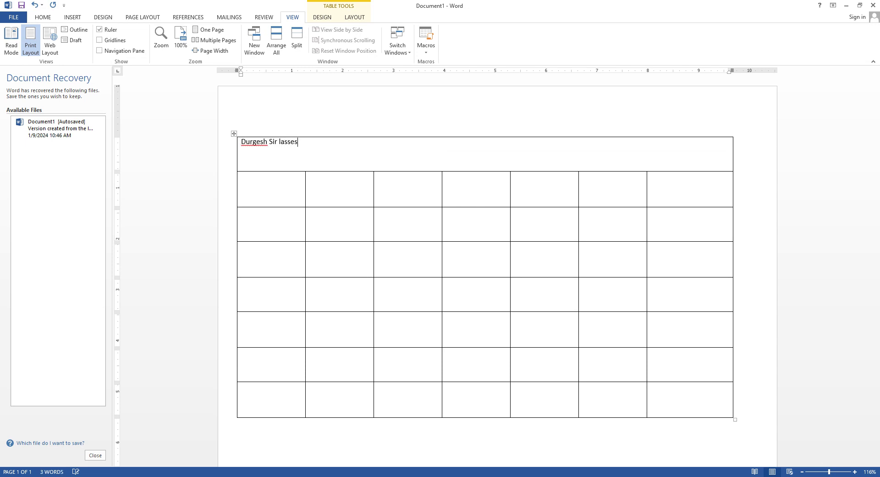
key("BackSpace")
type("C")
left_click_drag(324, 146, 241, 142)
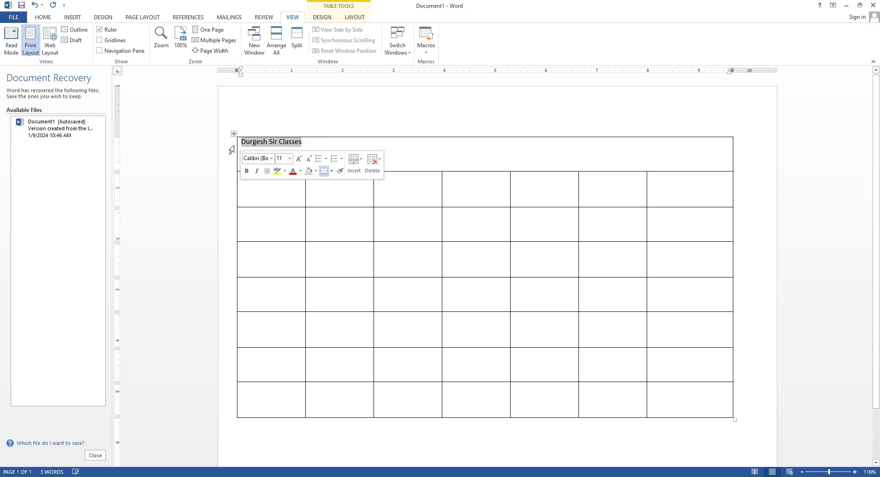
left_click(48, 18)
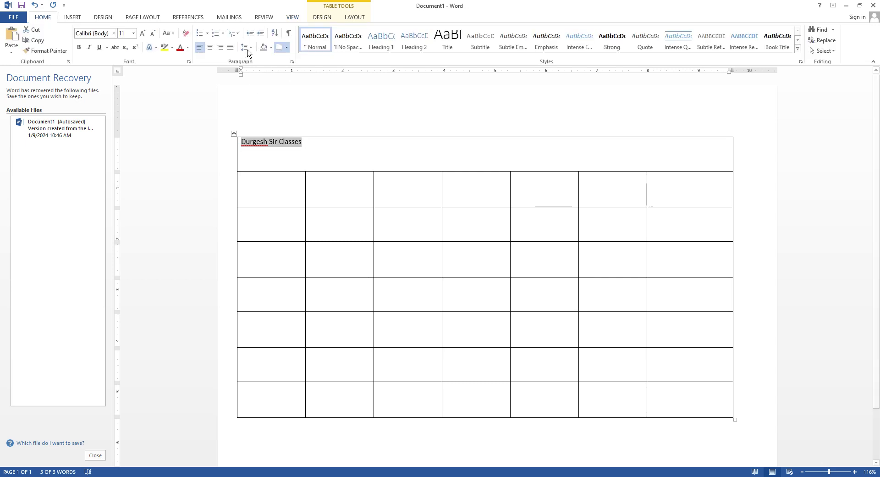
Centre the title and adjust its font size to 48 point
left_click(210, 47)
double_click(142, 33)
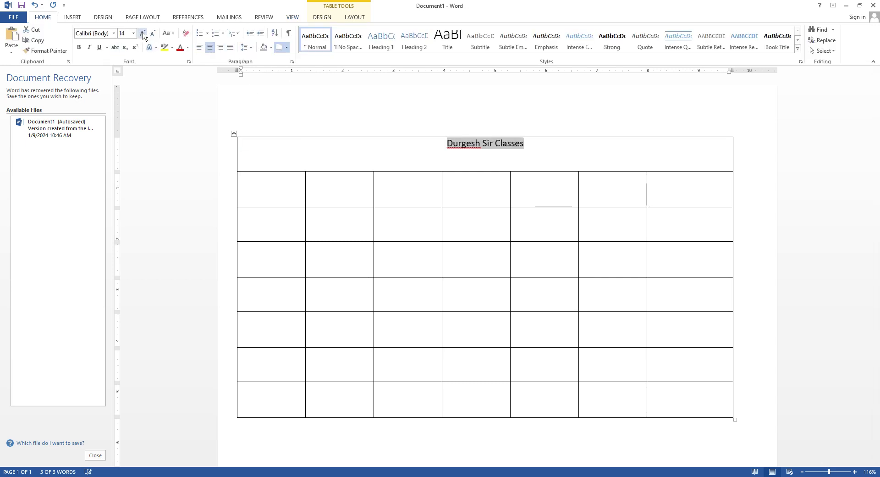
triple_click(143, 33)
double_click(142, 33)
triple_click(142, 33)
double_click(142, 33)
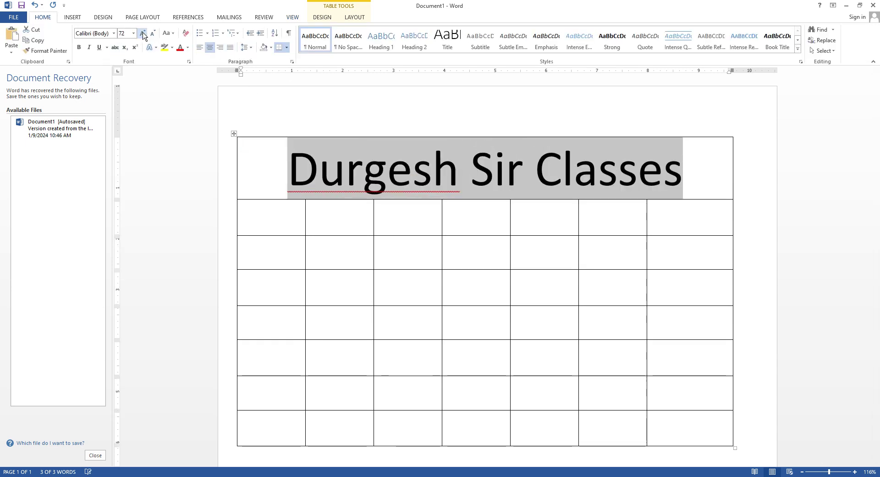
left_click(153, 33)
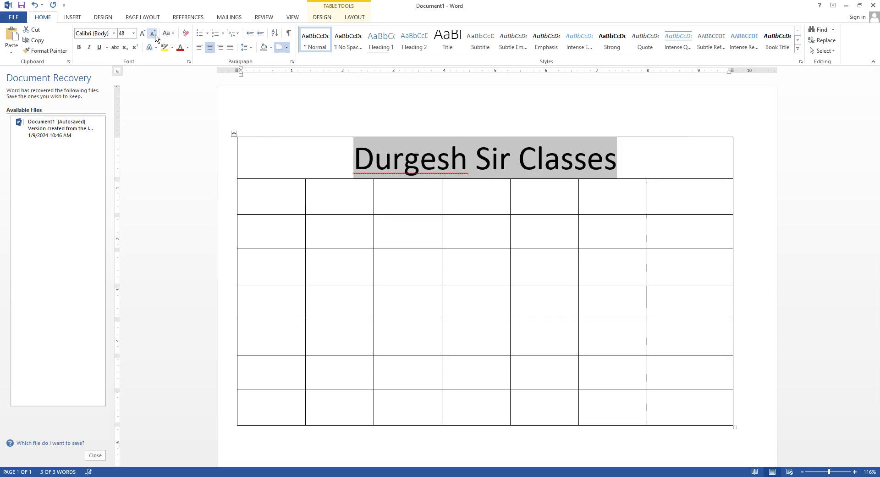
Make the title blue, preview a yellow highlight without applying it, then deselect
left_click(188, 47)
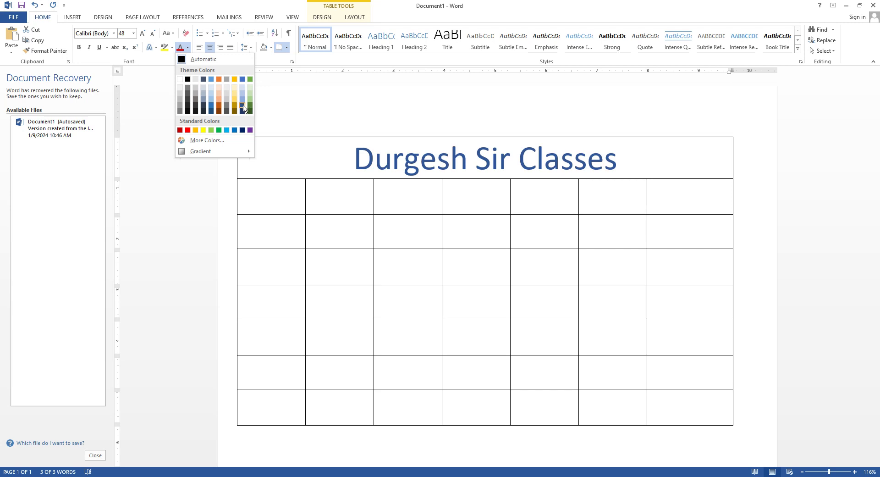
left_click(357, 160)
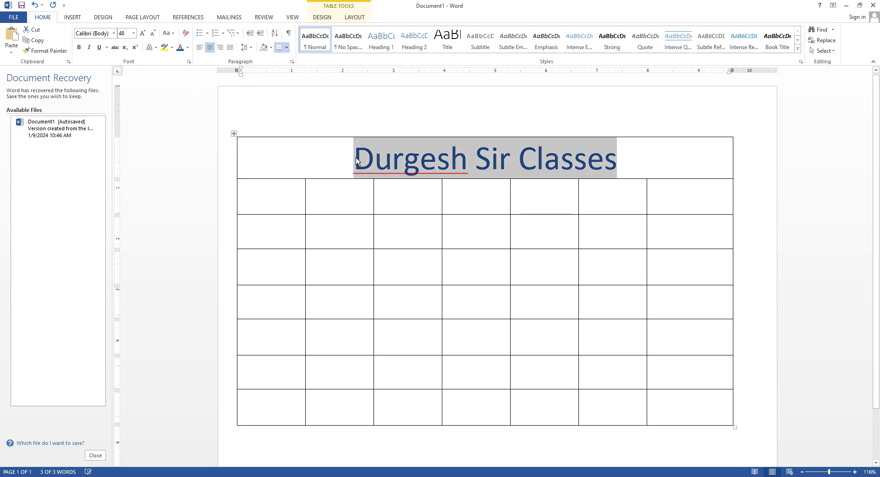
left_click(172, 47)
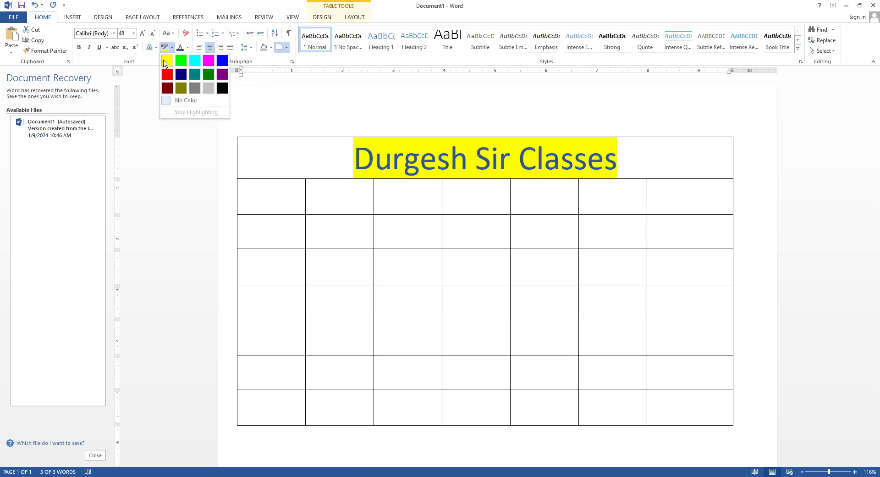
left_click(343, 102)
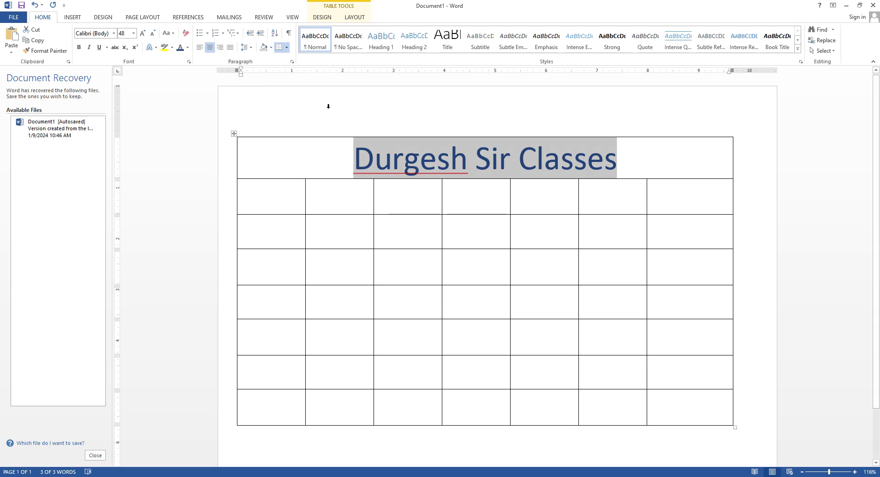
left_click(646, 258)
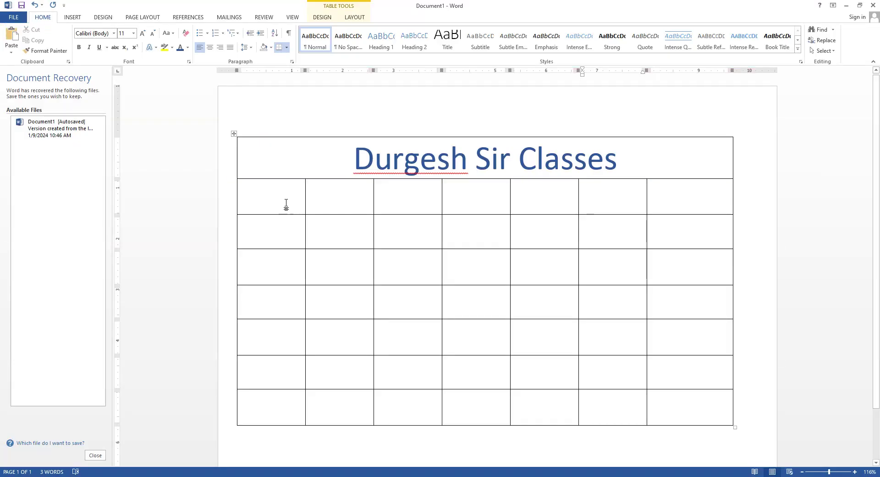
Merge the first two cells in each of table rows 2 through 5
left_click_drag(284, 204, 331, 201)
right_click(333, 200)
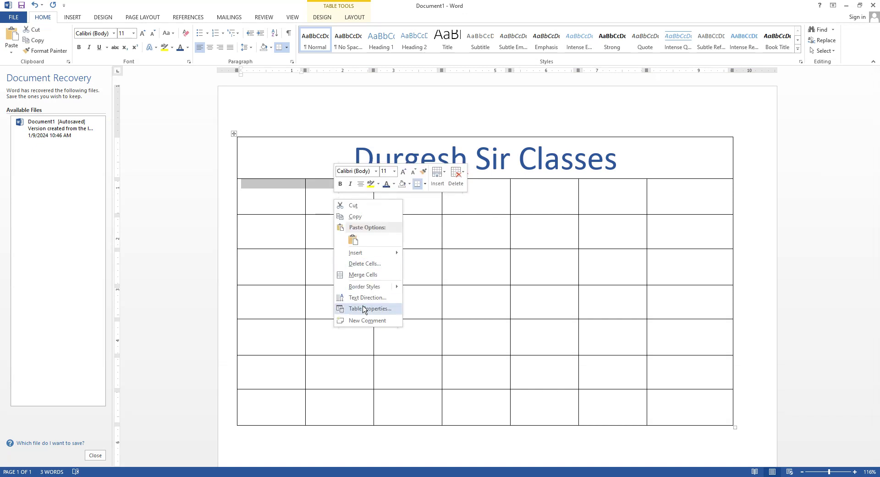
left_click_drag(294, 229, 333, 232)
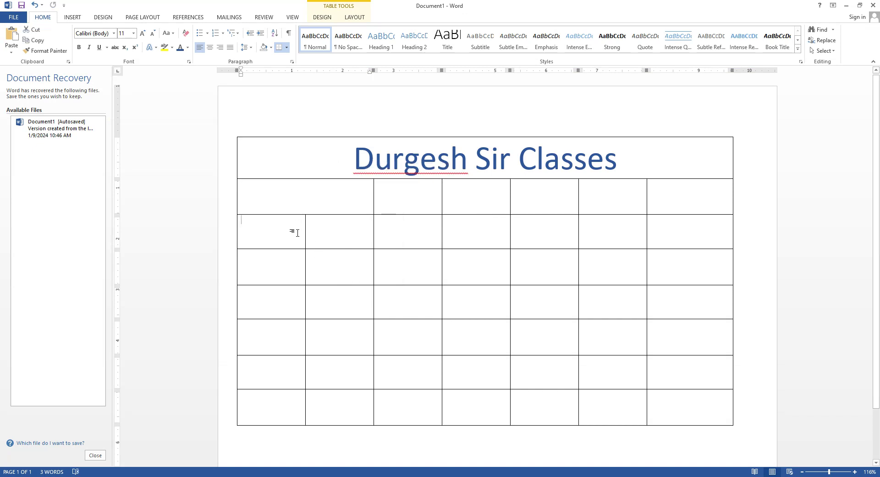
right_click(332, 232)
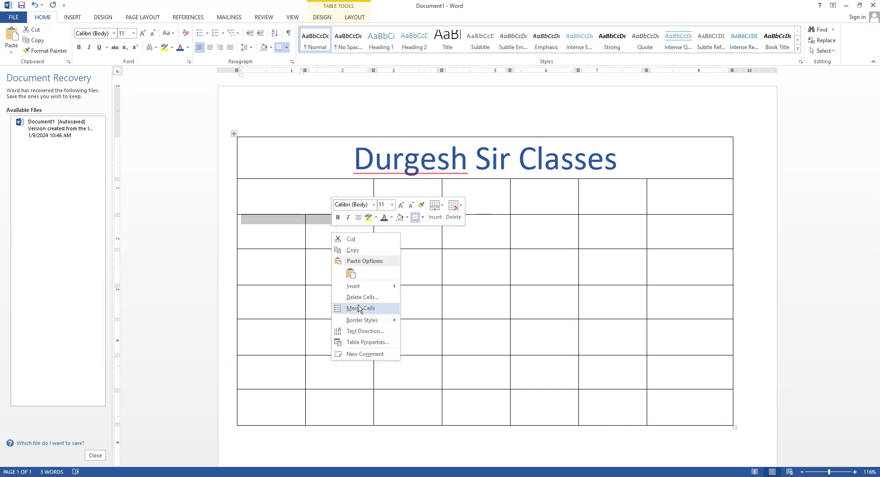
left_click(360, 308)
left_click_drag(276, 275, 334, 262)
right_click(333, 262)
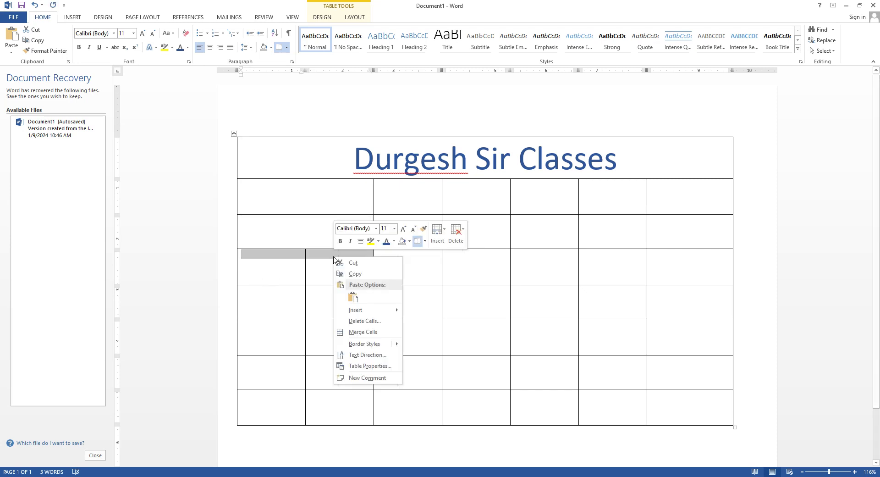
left_click(358, 336)
left_click_drag(290, 306, 334, 304)
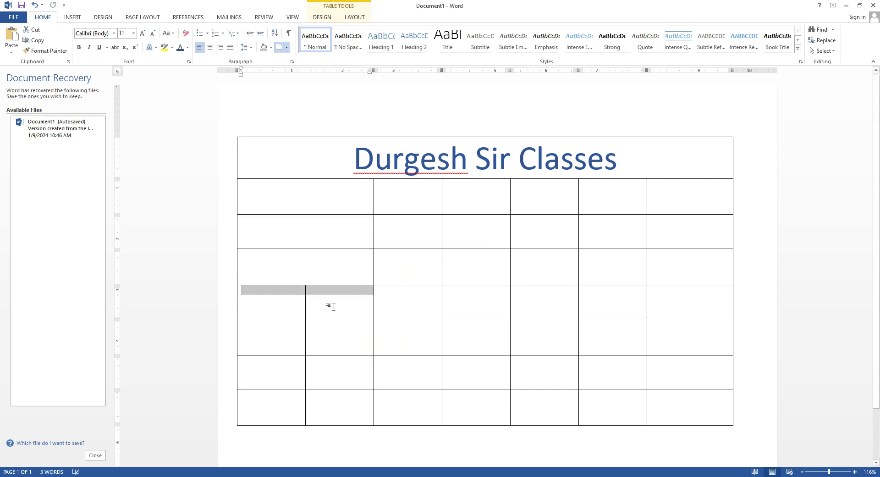
right_click(327, 298)
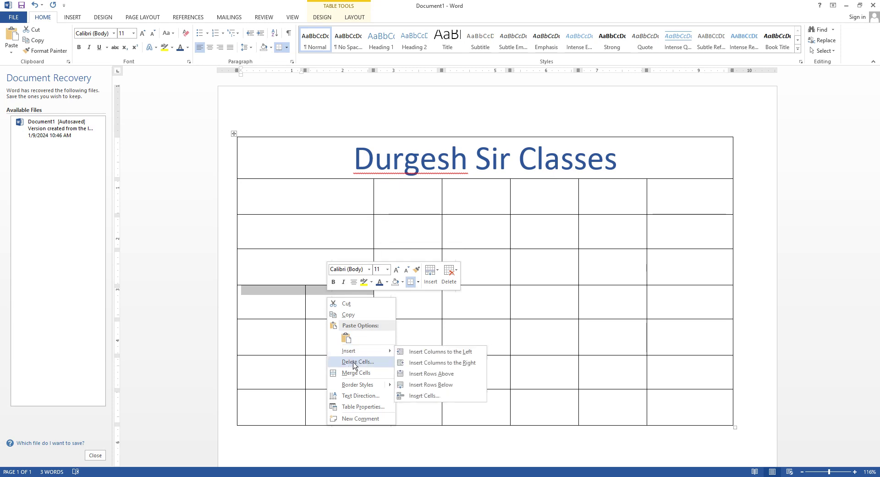
left_click(356, 373)
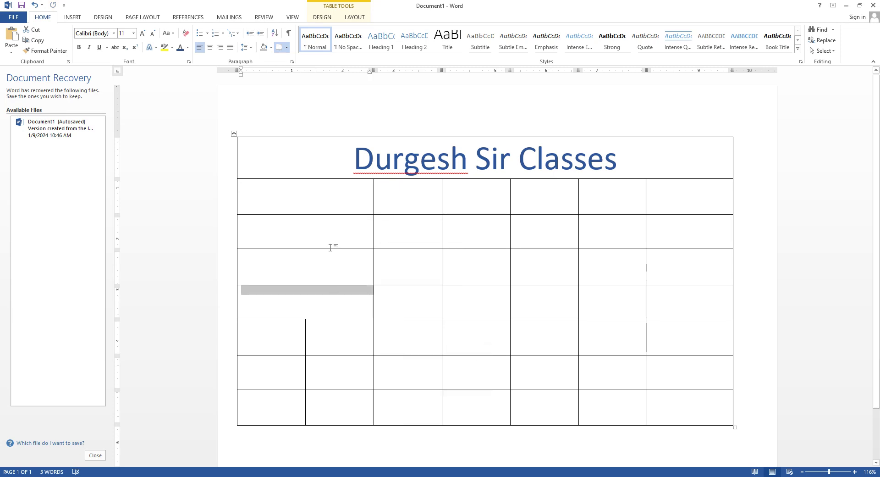
Check the reference template, then type the labels One, Two, Three, Four into the merged cells
key("alt+Tab")
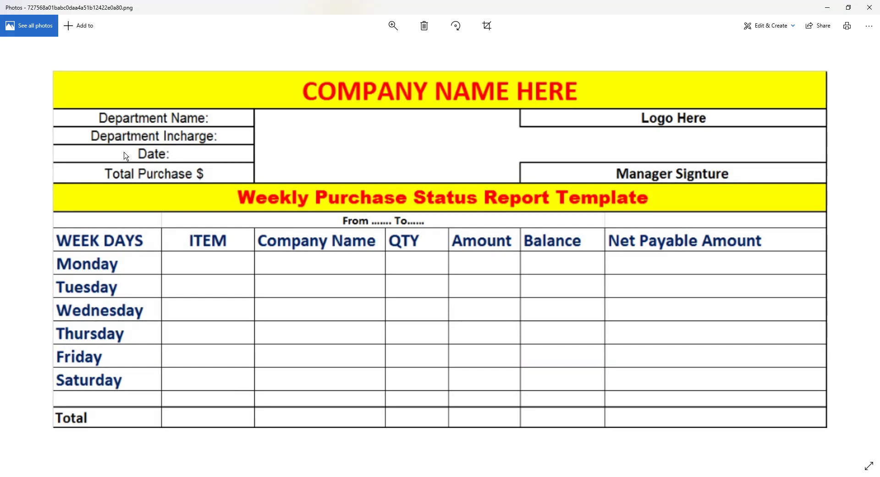
key("alt+Tab")
left_click(298, 198)
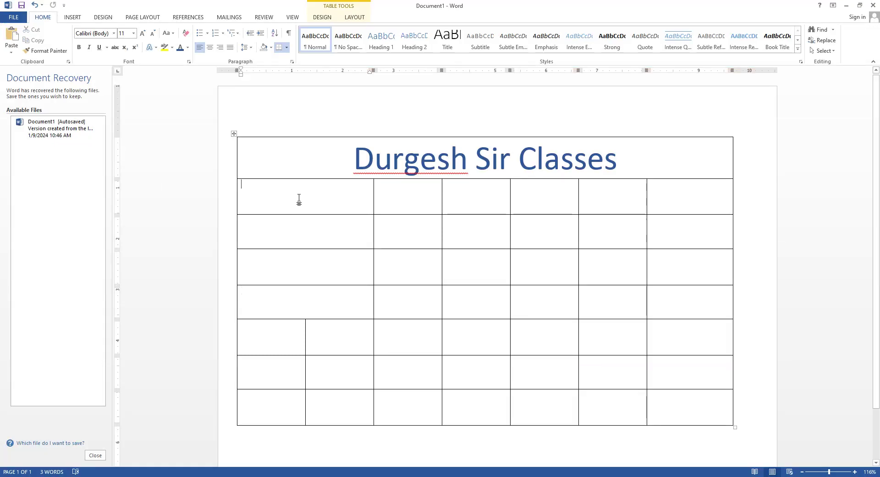
type("On")
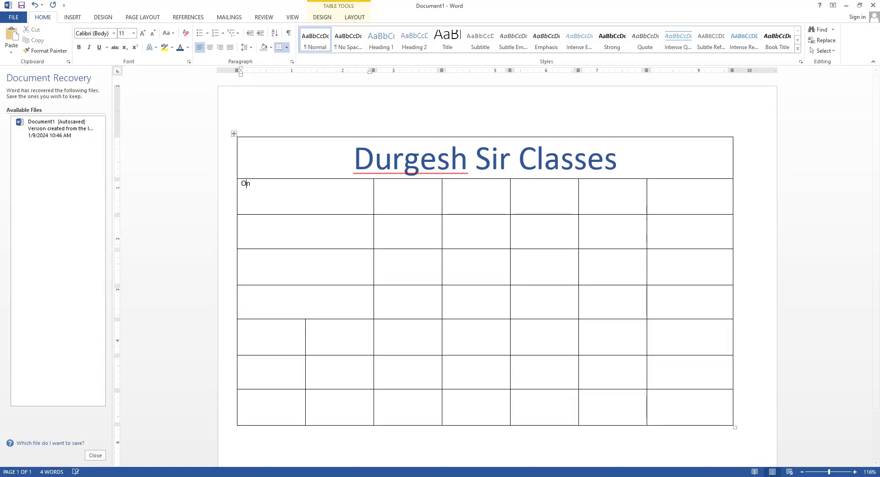
type("e ")
type("wo")
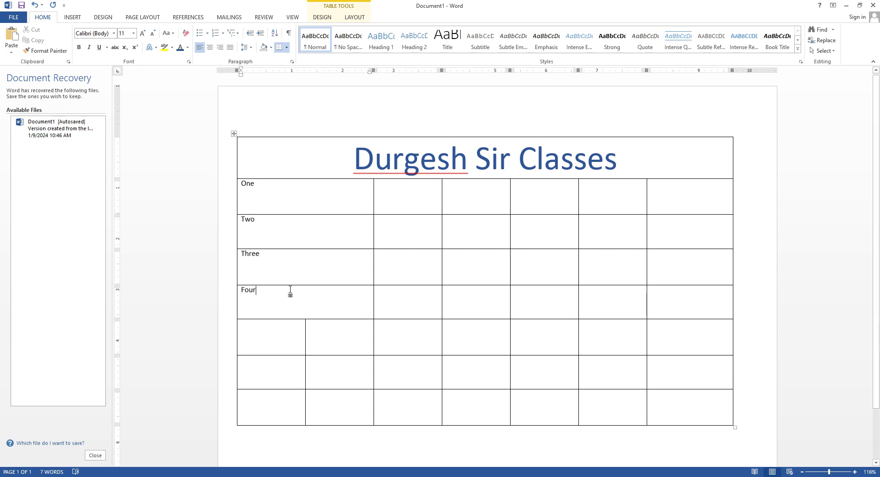
Enlarge the One to Four label text to 36 point
left_click_drag(291, 292, 217, 180)
left_click_drag(294, 296, 235, 190)
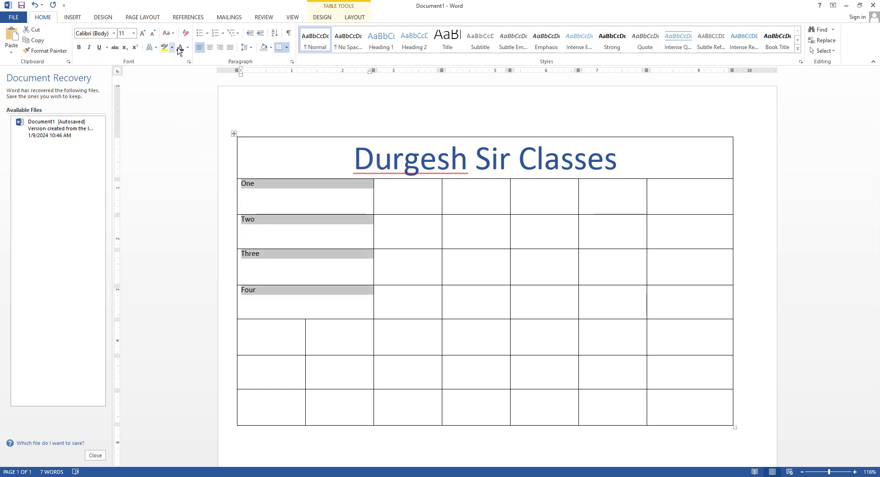
left_click(142, 33)
left_click(142, 33)
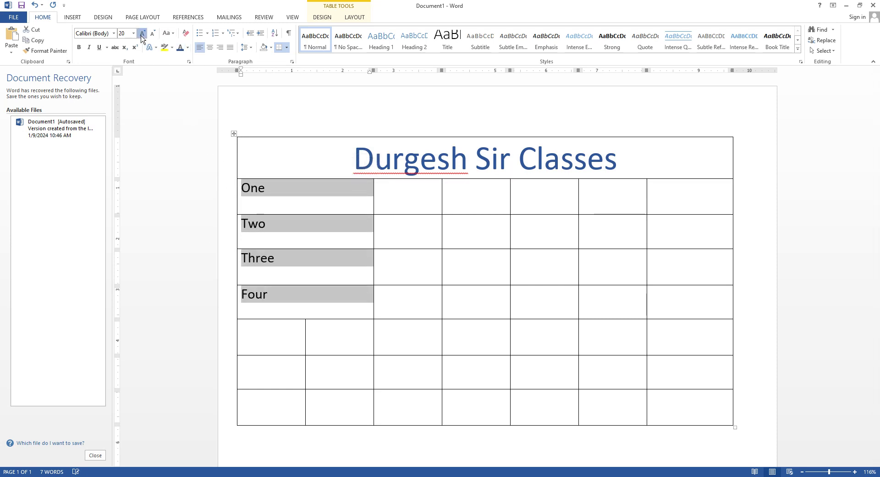
left_click(142, 33)
left_click(142, 33)
left_click(142, 33)
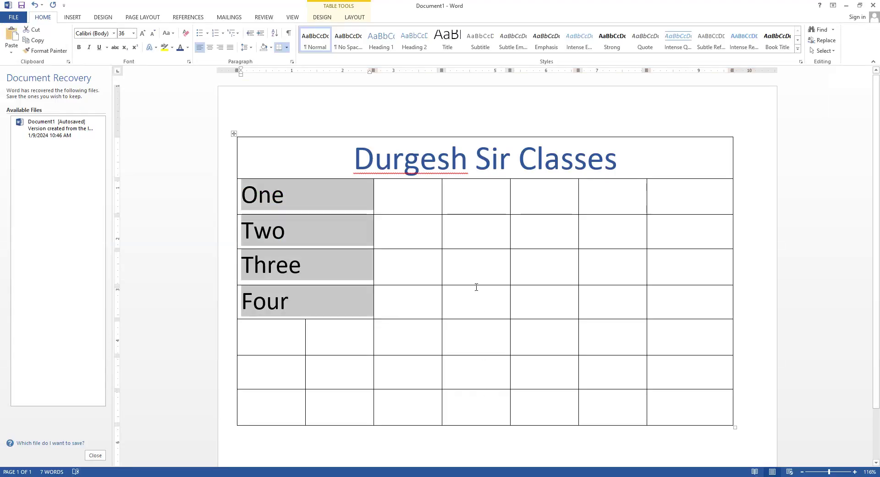
Merge the cells beside labels One to Four into one block and shrink the table
mouse_move(412, 202)
left_mouse_down()
mouse_move(514, 208)
mouse_move(535, 303)
left_mouse_up()
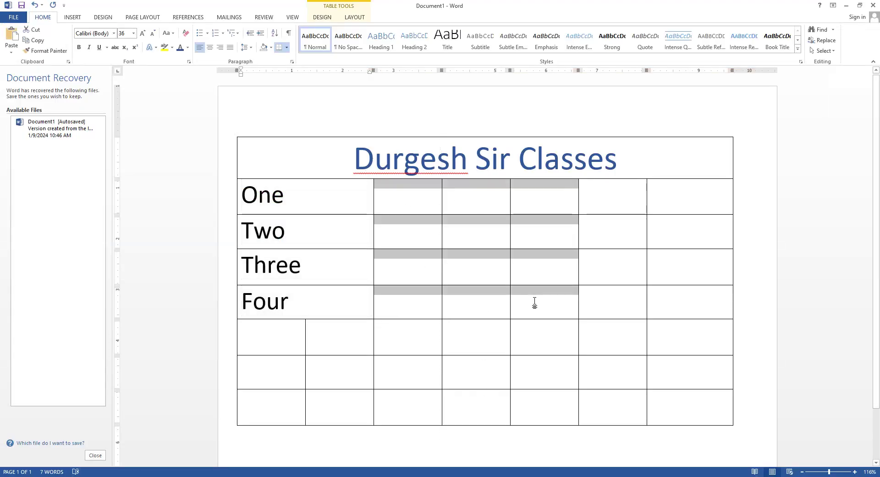
right_click(487, 273)
left_click(513, 350)
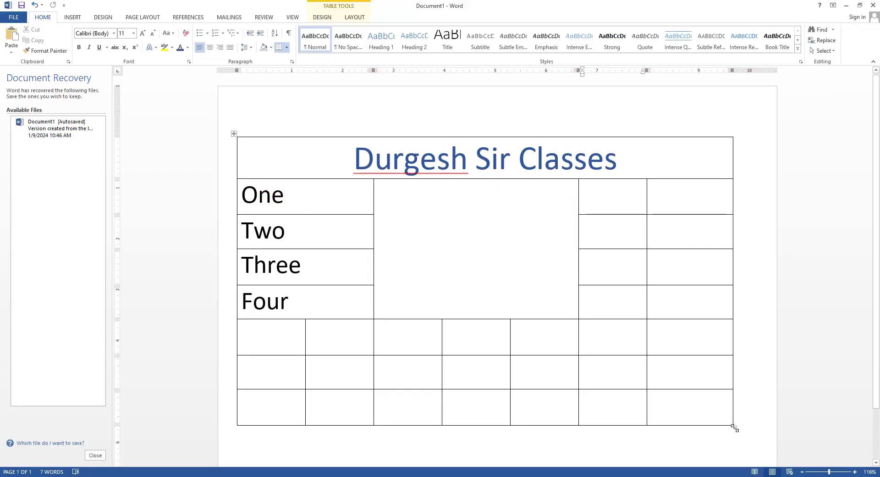
mouse_move(735, 428)
left_mouse_down()
mouse_move(654, 278)
mouse_move(636, 324)
left_mouse_up()
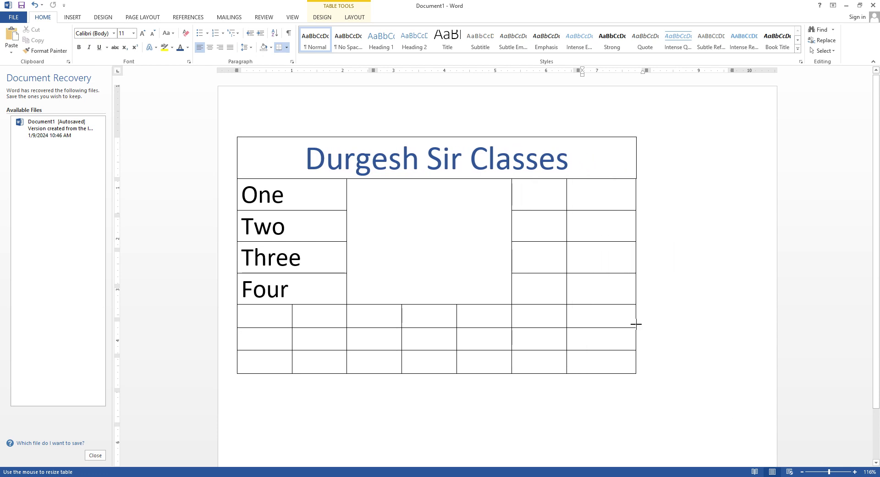
Set labels One–Four to 18 point, widen the table across the page, then view the reference image
mouse_move(322, 288)
left_mouse_down()
mouse_move(248, 210)
mouse_move(248, 196)
left_mouse_up()
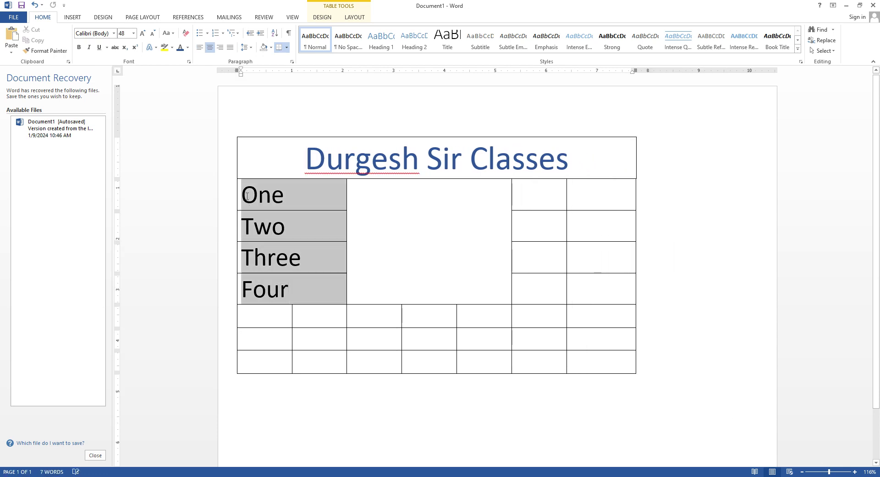
left_click(134, 33)
left_click(123, 69)
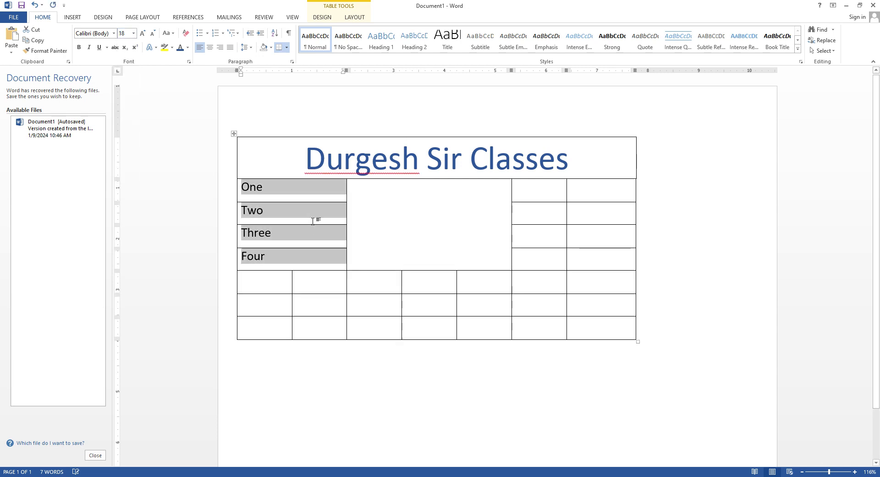
left_click(427, 264)
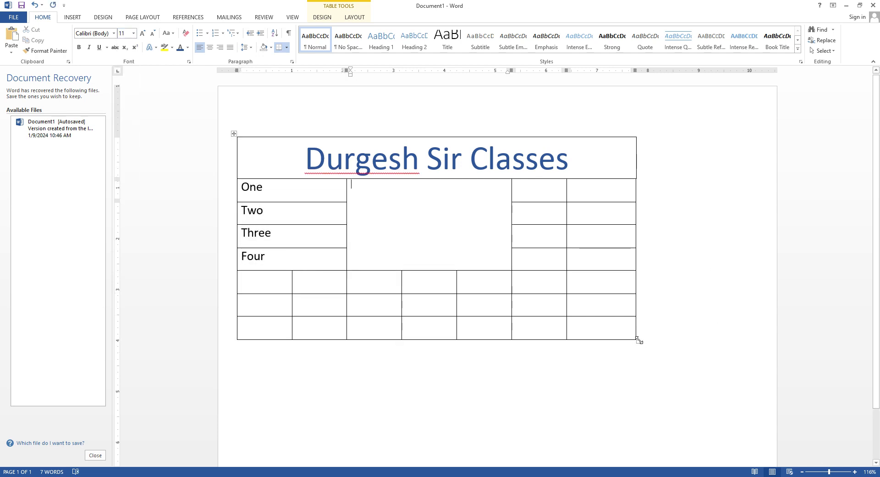
left_click_drag(639, 340, 757, 344)
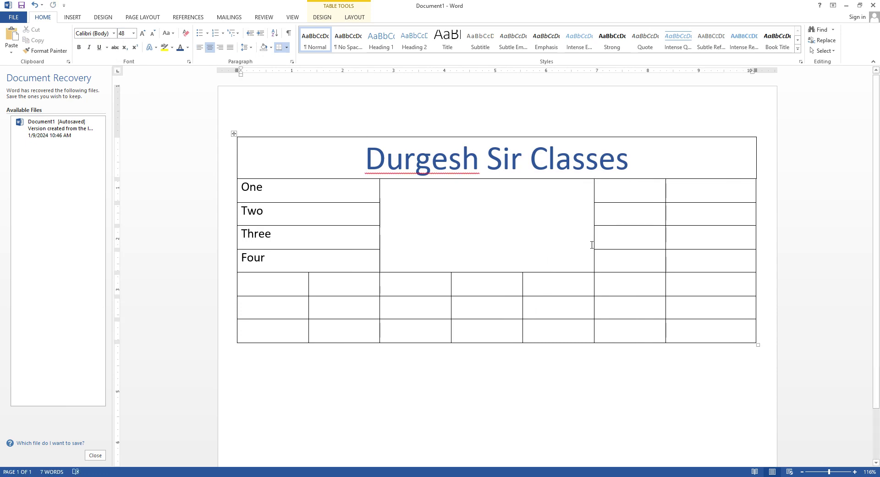
key("alt+Tab")
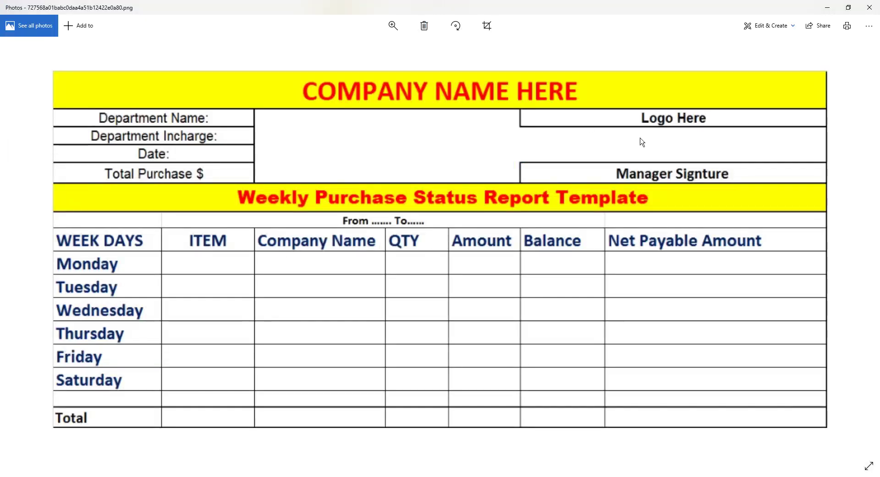
Merge the two top-right cells into one and type LoGo in it
key("alt+Tab")
left_click_drag(633, 190, 707, 195)
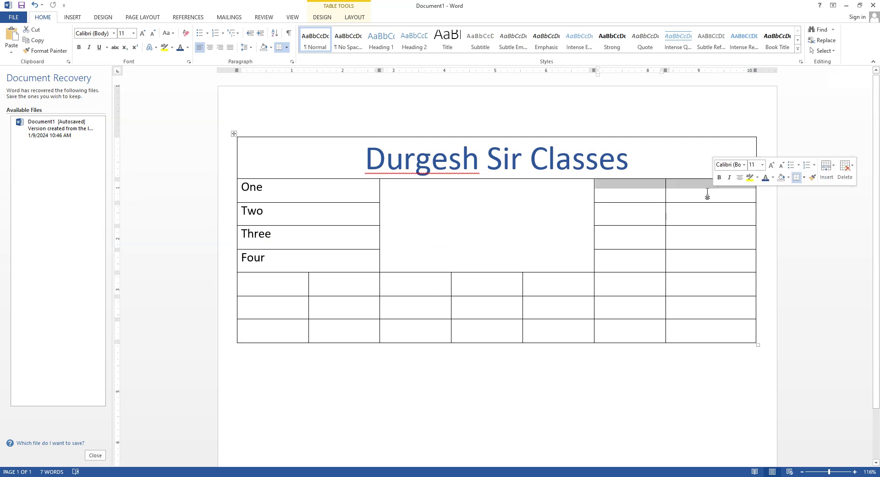
right_click(707, 192)
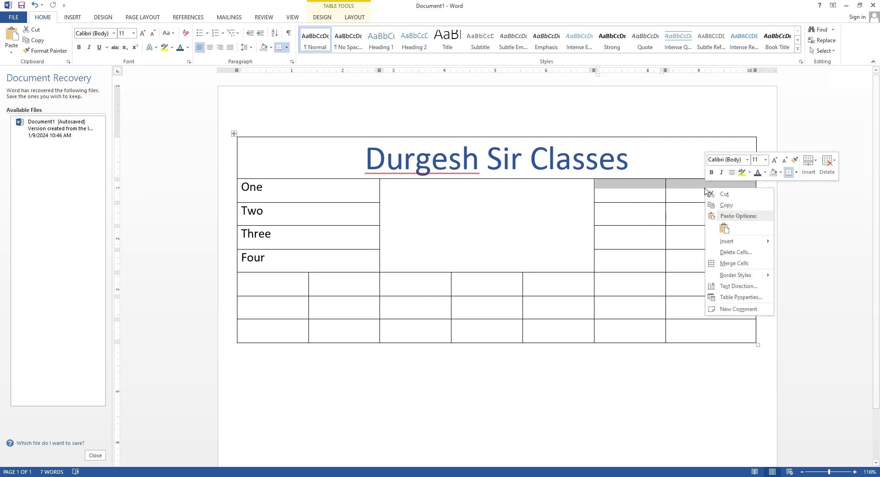
left_click(734, 263)
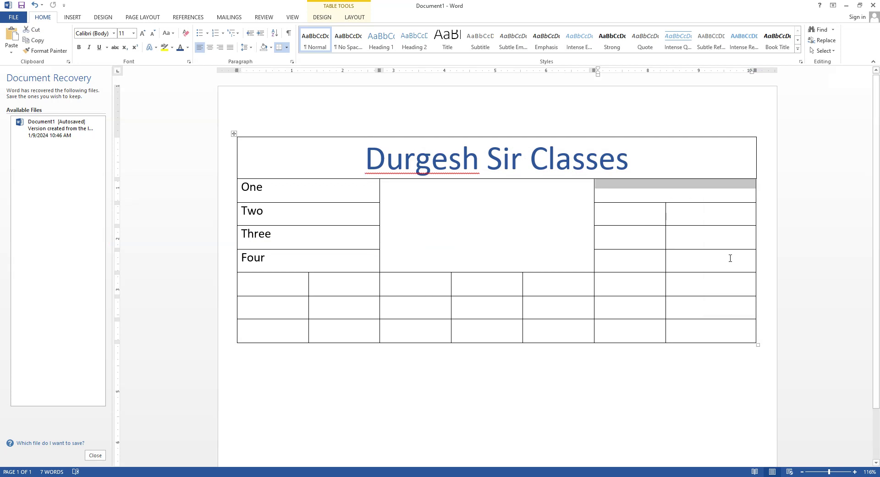
type("LoGO")
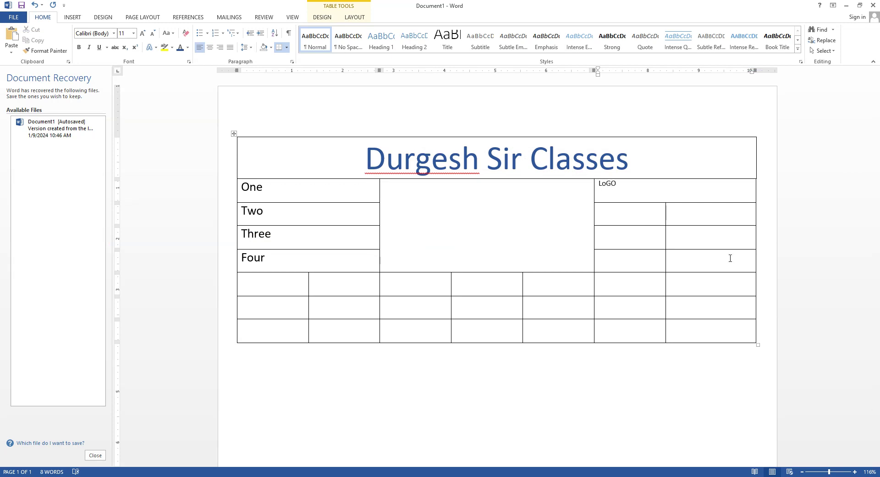
key("BackSpace")
type("o")
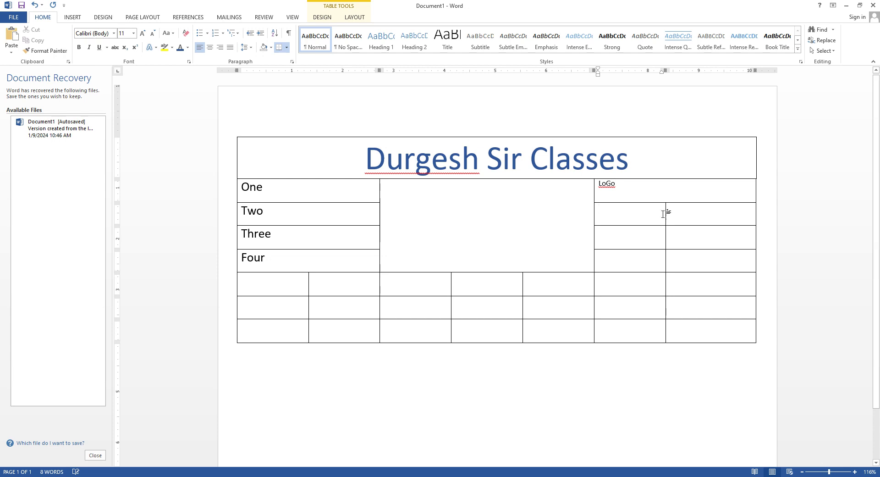
Merge the cell pairs in the two rows below LoGo
left_click_drag(668, 210, 692, 210)
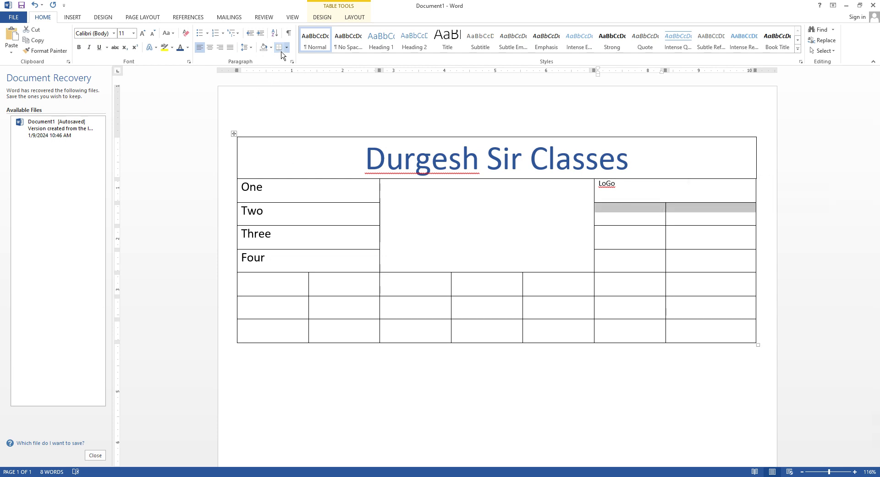
right_click(676, 210)
left_click(680, 282)
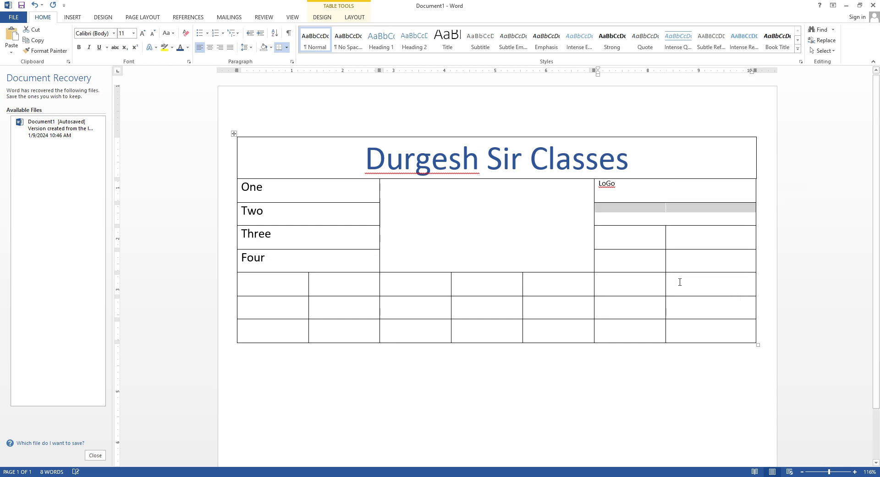
left_click_drag(633, 232, 694, 232)
right_click(693, 231)
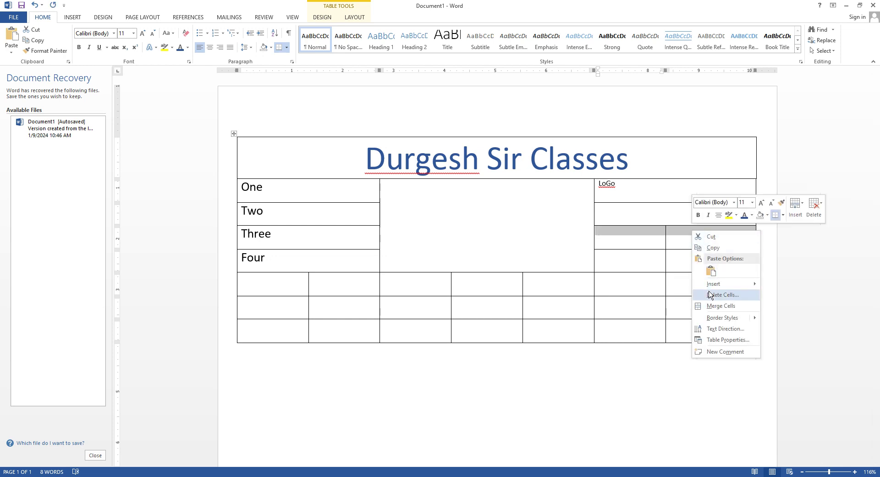
left_click(716, 311)
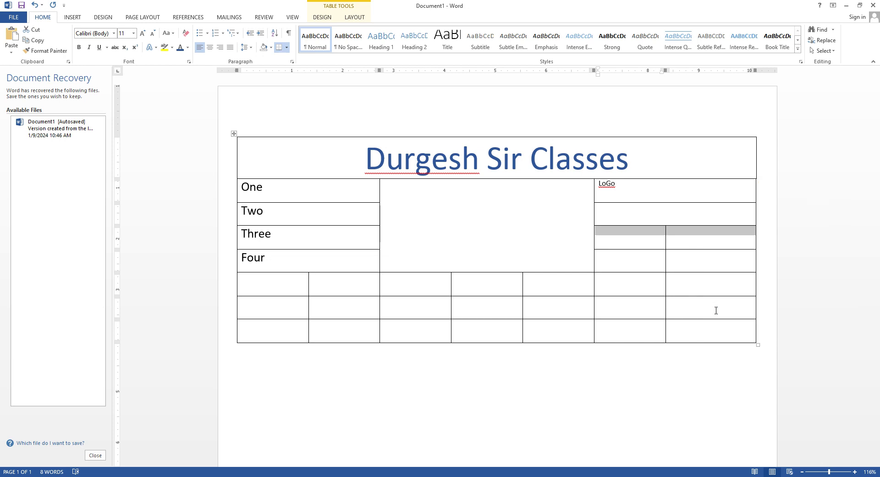
left_click(673, 213)
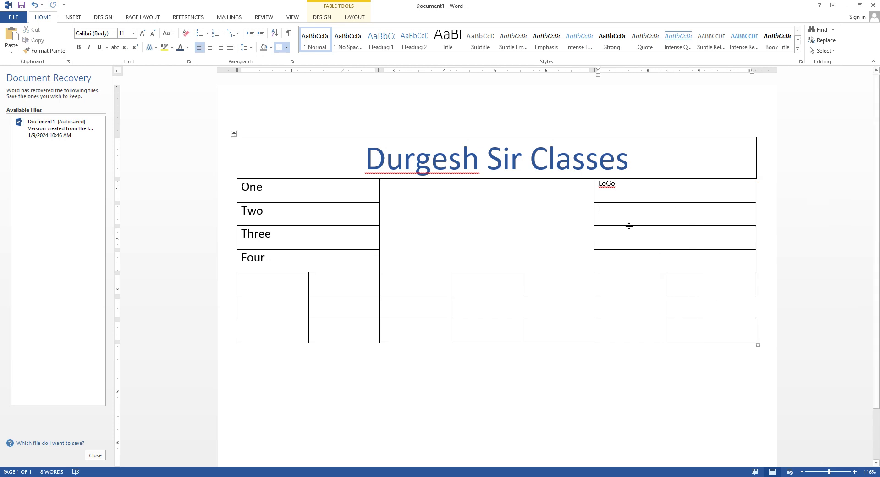
Combine the two merged cells below LoGo into one tall blank cell
key("alt+Tab")
key("alt+Tab")
left_click_drag(619, 211, 683, 242)
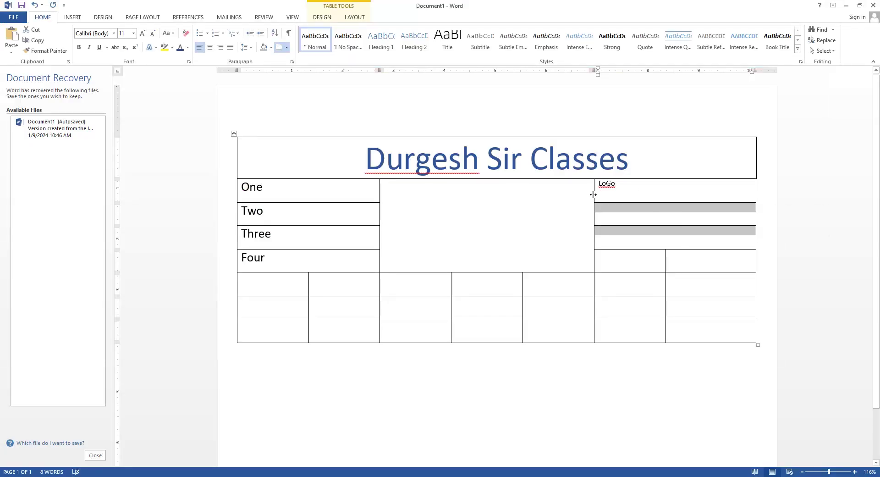
right_click(650, 215)
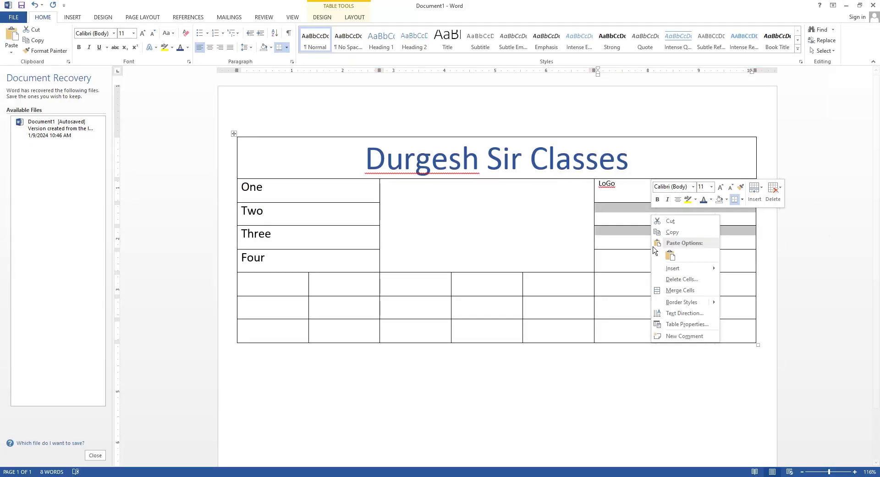
left_click(680, 290)
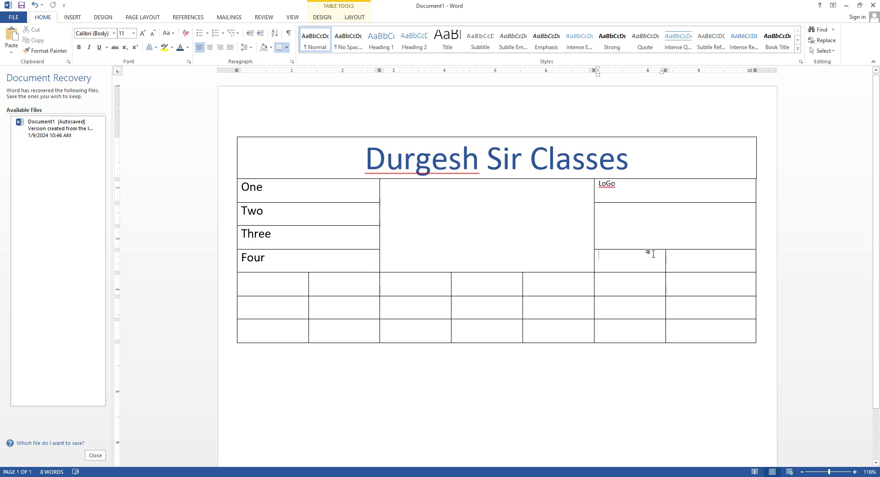
Merge the two right-column cells beside Four into a single cell
left_click_drag(635, 261, 709, 263)
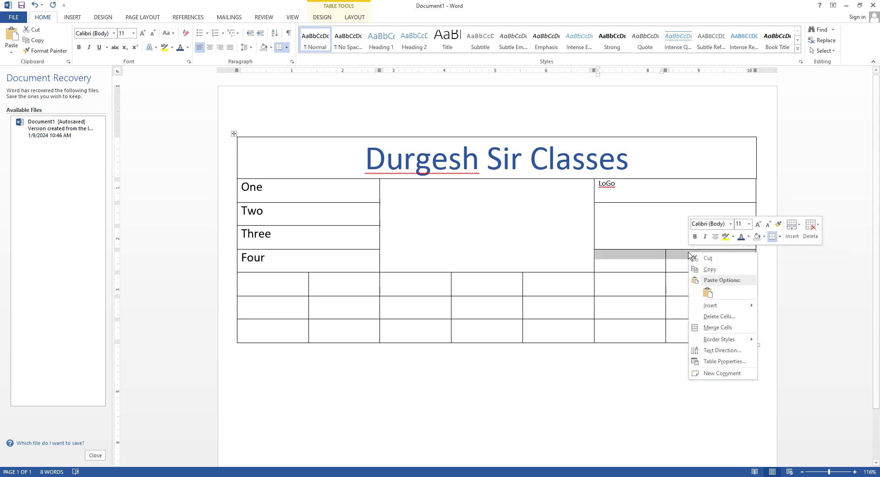
right_click(688, 253)
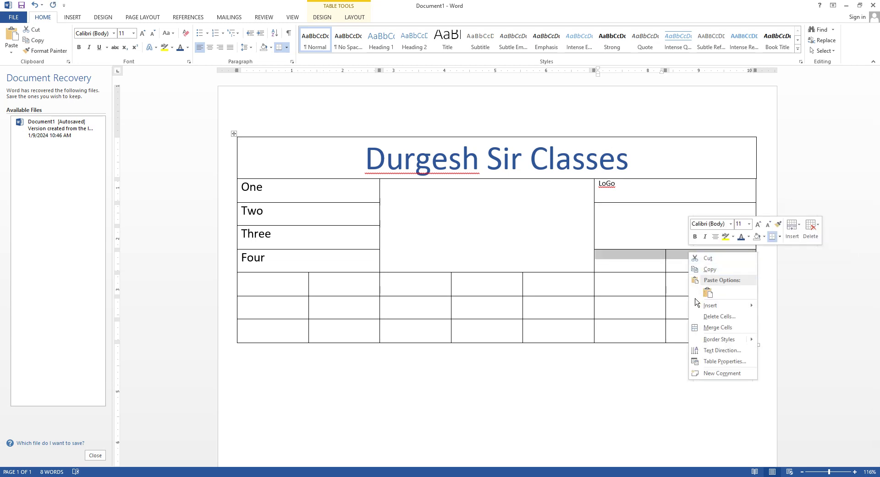
left_click(718, 327)
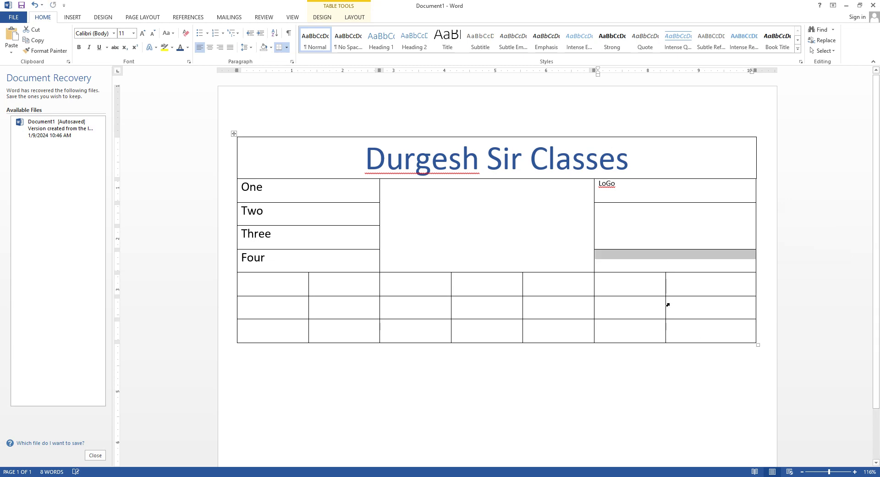
left_click(667, 262)
Type Sign in the merged cell beside Four
key("alt+Tab")
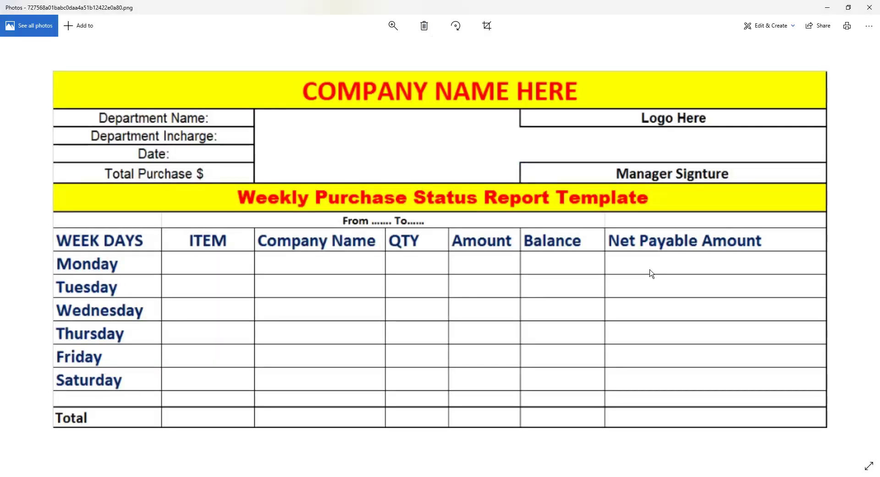
key("alt+Tab")
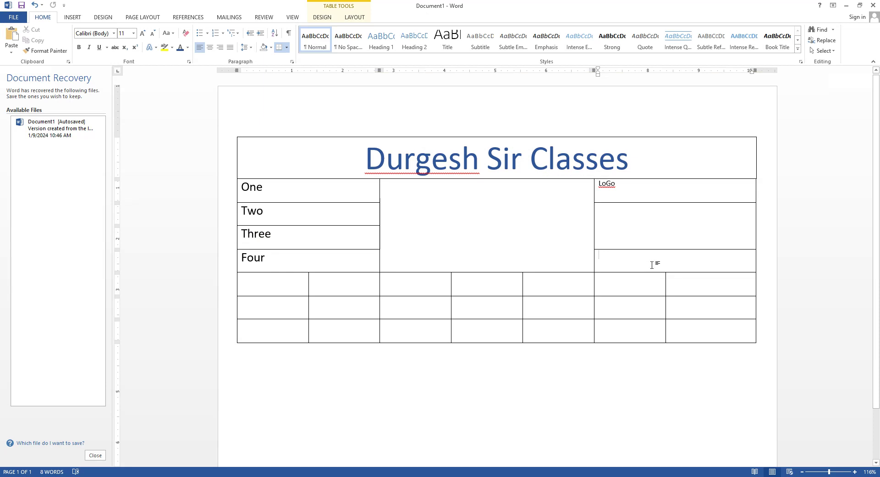
type("Sign")
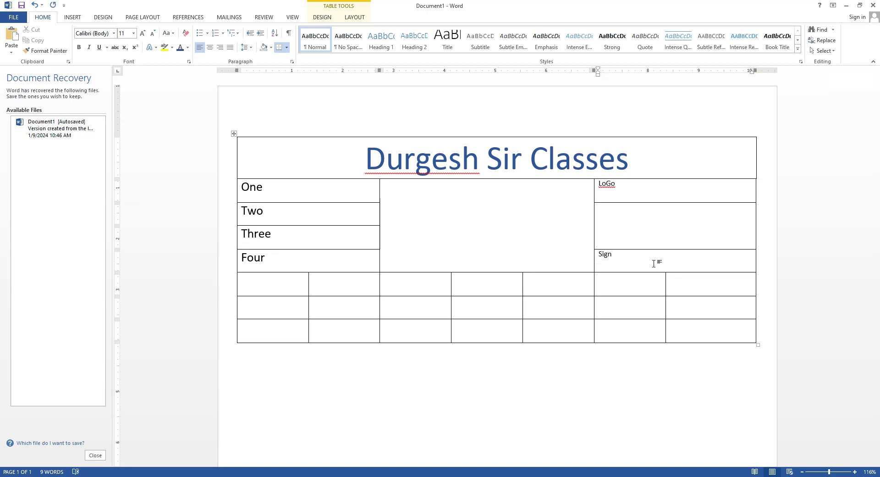
left_click(644, 197)
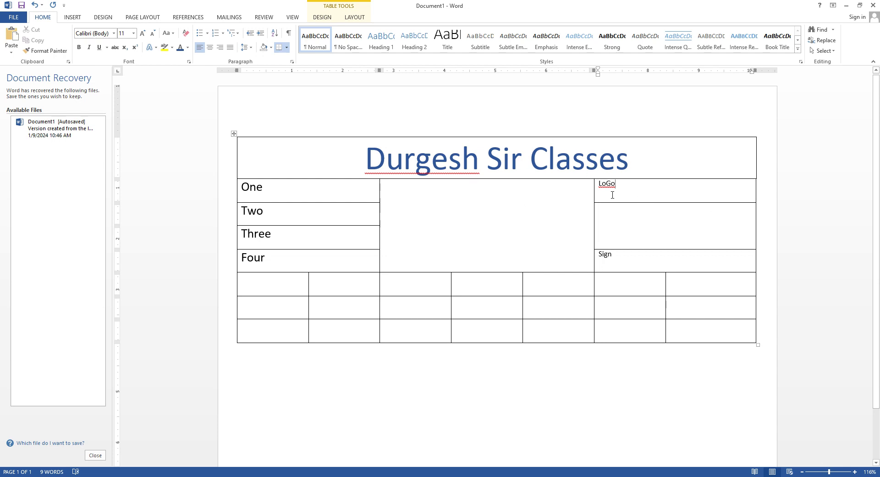
Set the LoGo, blank and Sign cells to 18 pt and centre them
left_click_drag(596, 182, 609, 257)
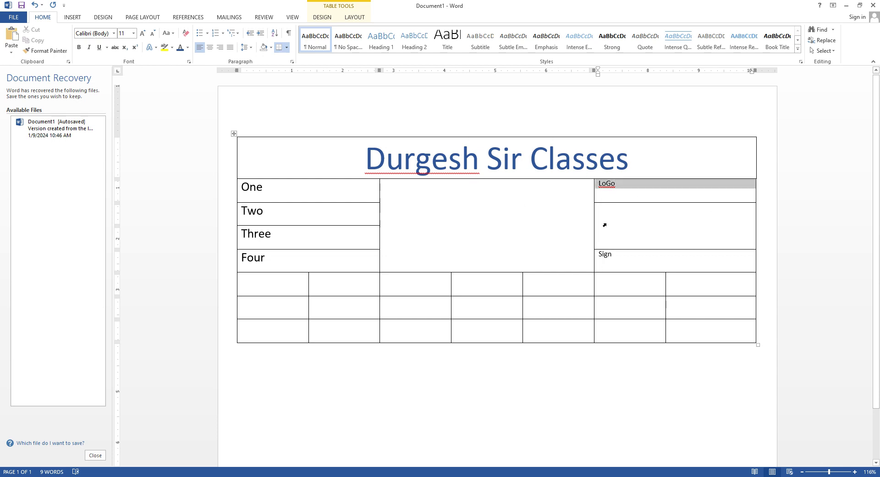
left_click(134, 34)
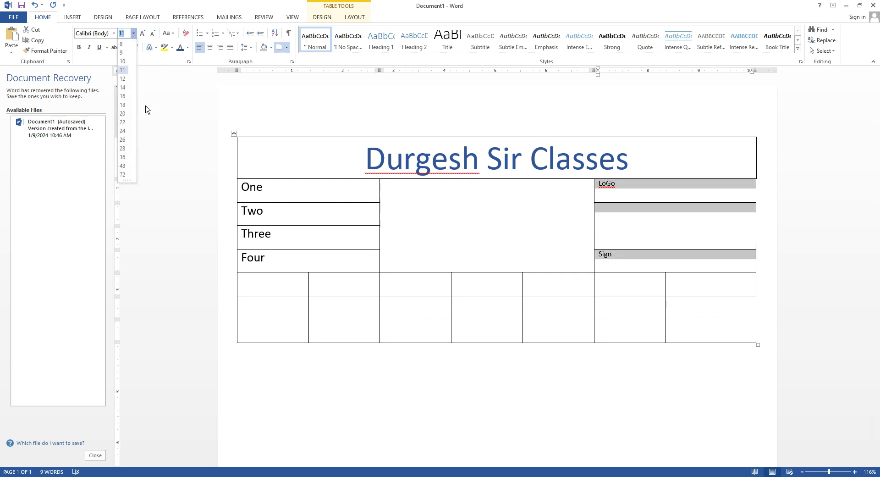
left_click(123, 104)
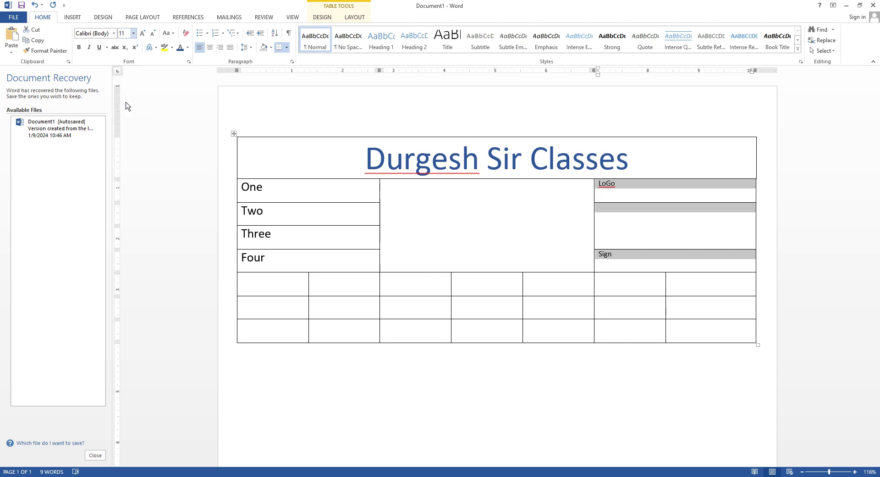
left_click(209, 47)
left_click(501, 199)
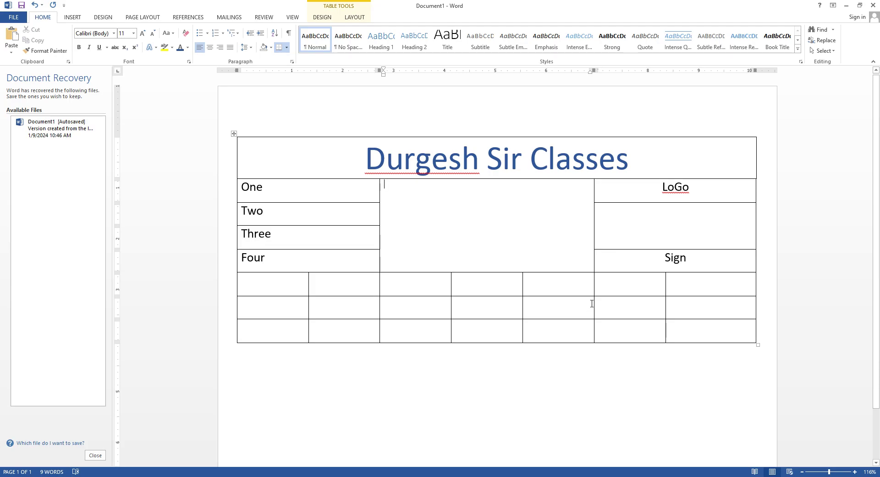
key("alt+Tab")
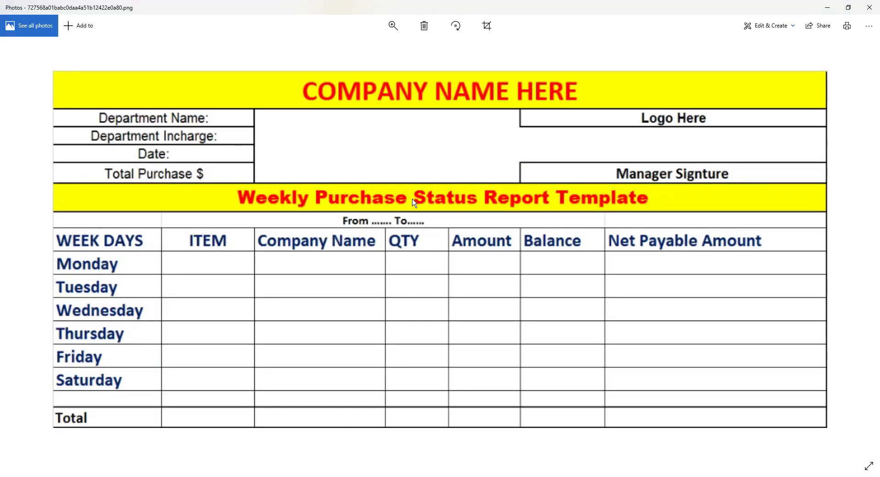
Merge the row under Four and Sign into one cell and type Any text
key("alt+Tab")
mouse_move(279, 285)
left_mouse_down()
mouse_move(521, 303)
mouse_move(610, 285)
left_mouse_up()
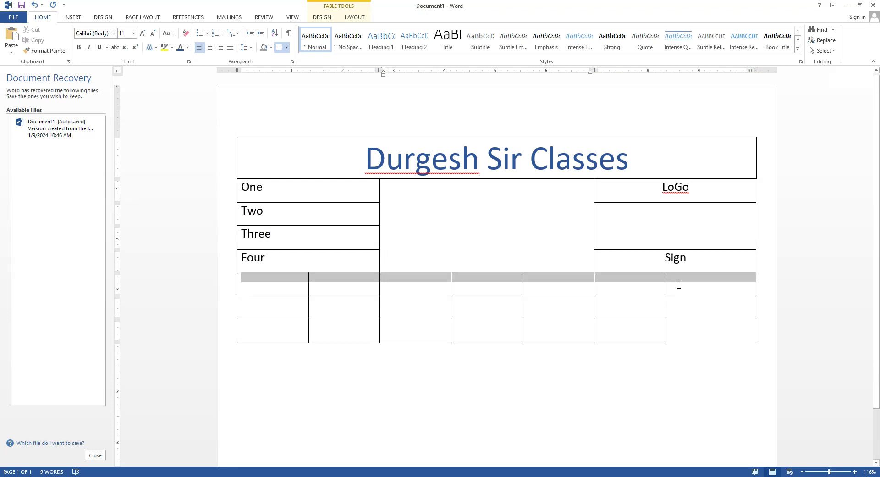
right_click(608, 284)
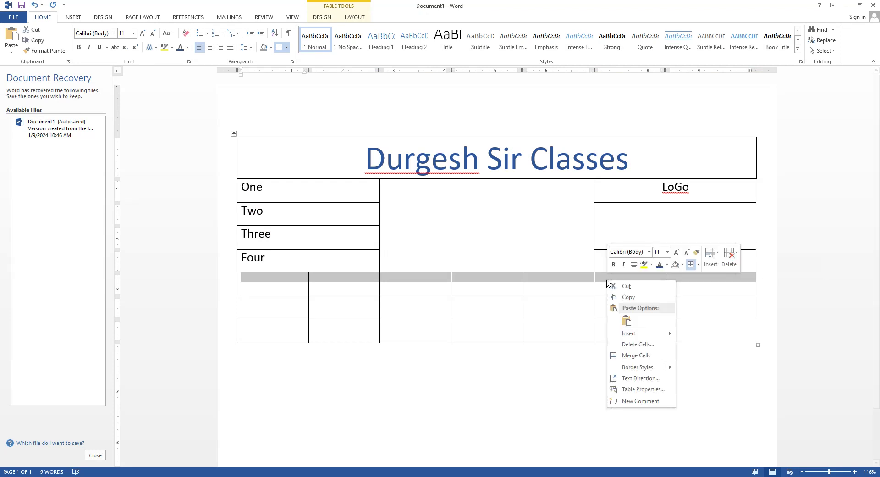
left_click(628, 356)
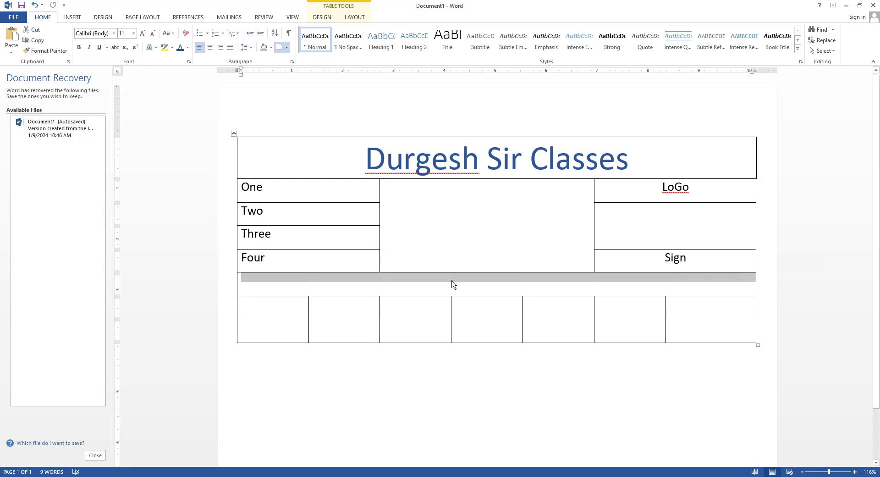
type("an")
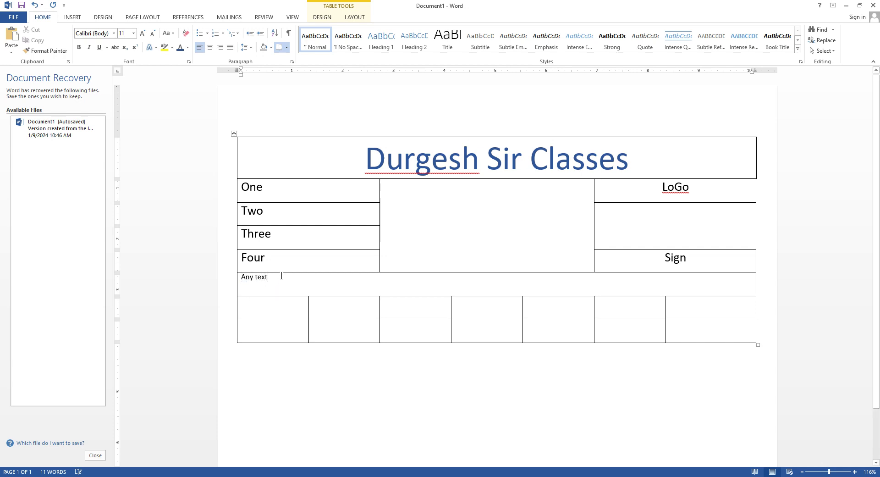
Make Any text 22 pt and centre it across the row
left_click_drag(281, 277, 241, 276)
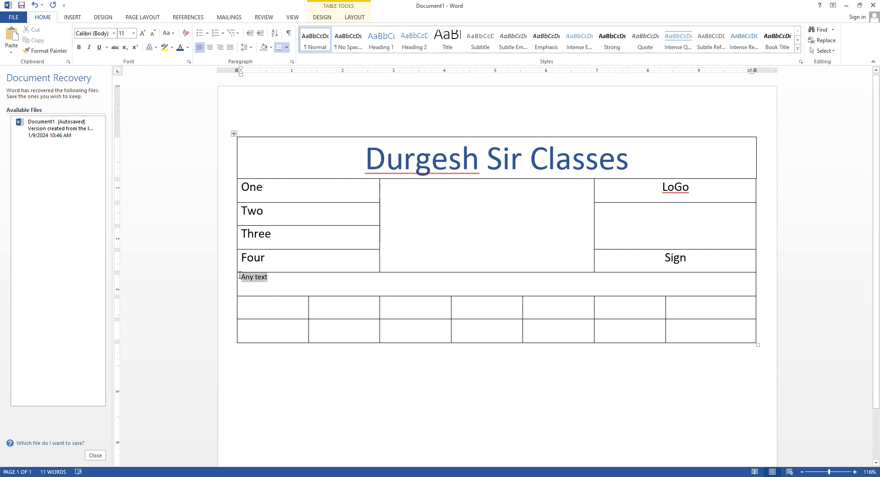
left_click(132, 33)
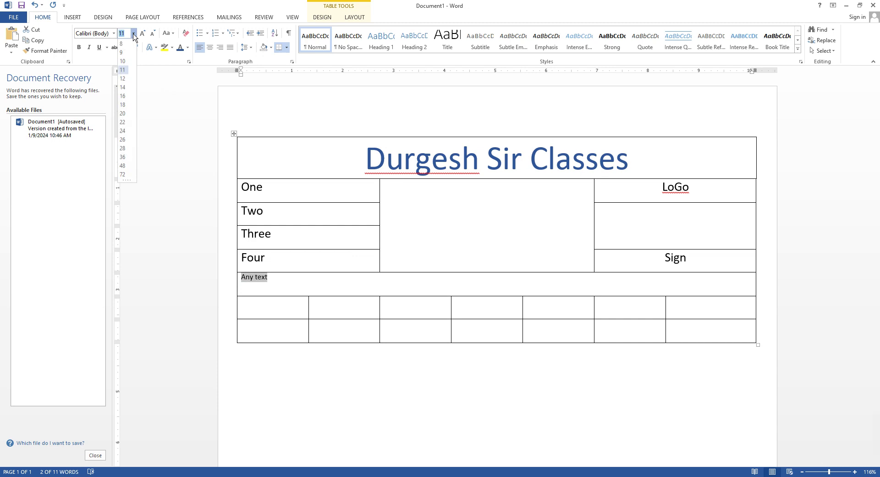
left_click(123, 122)
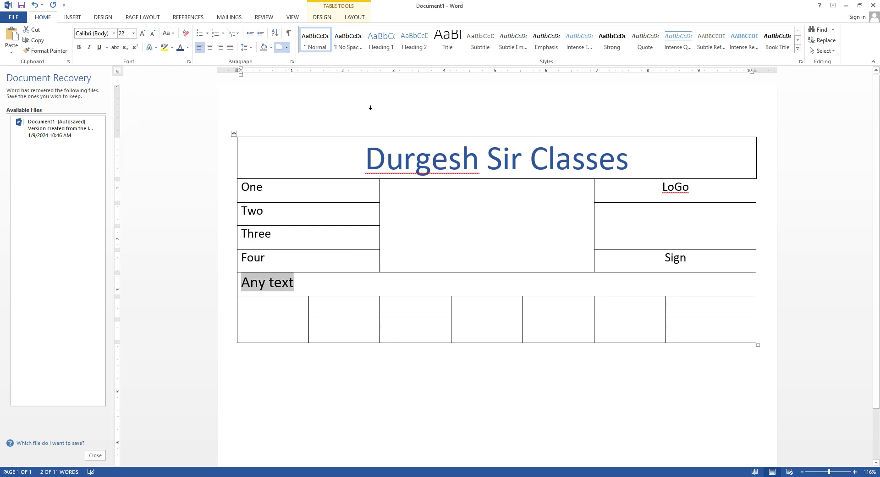
left_click(209, 48)
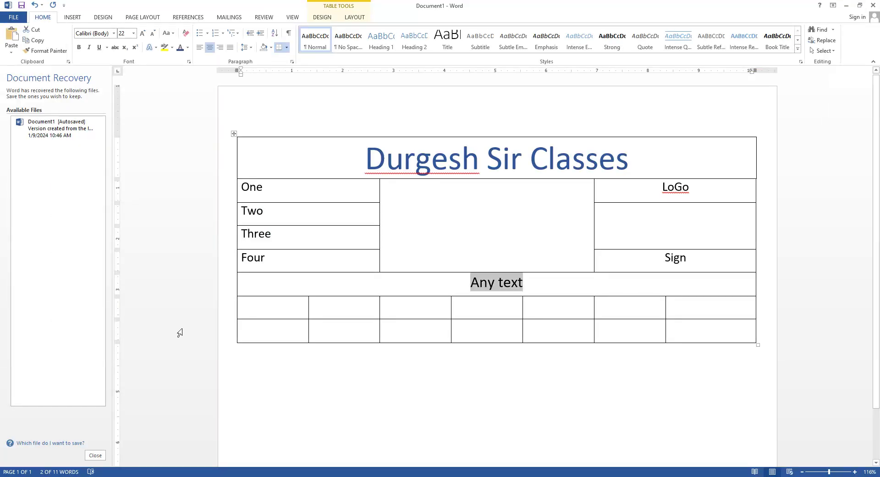
left_click(722, 334)
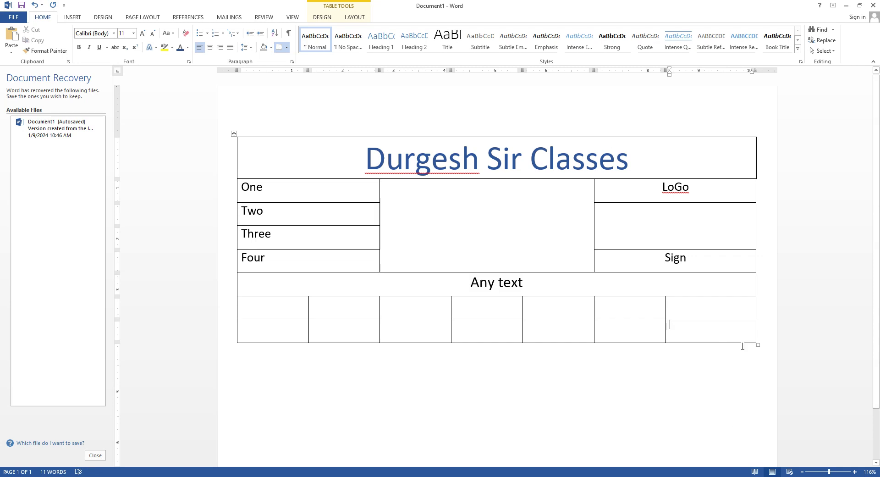
Append rows from the last cell until the lower grid has seven 7-column rows
key("Tab")
left_click(731, 354)
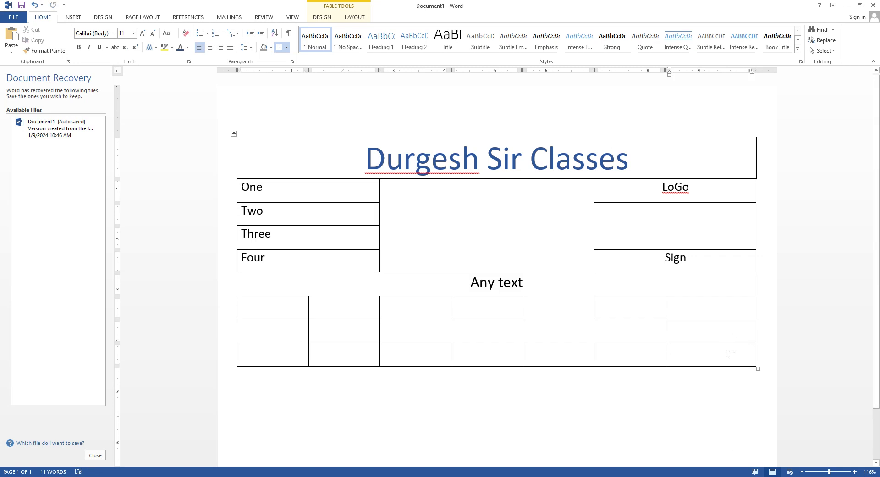
key("Tab")
left_click(722, 374)
key("Tab")
key("Tab")
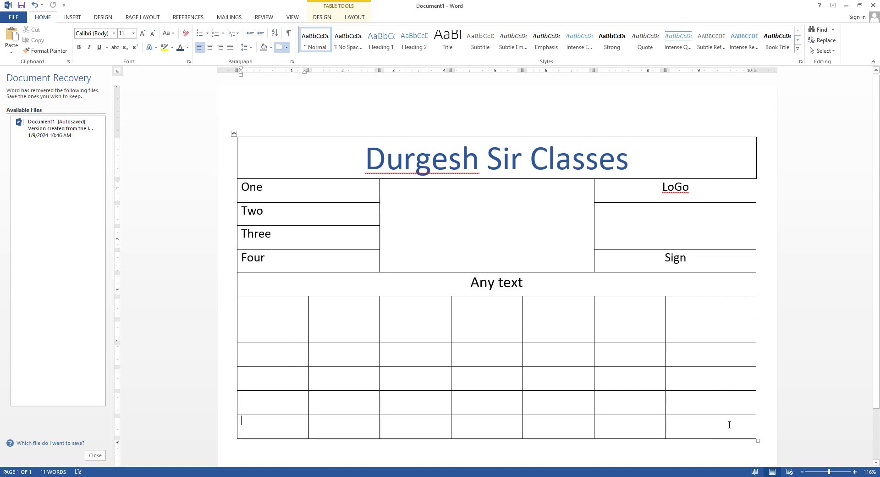
key("Tab")
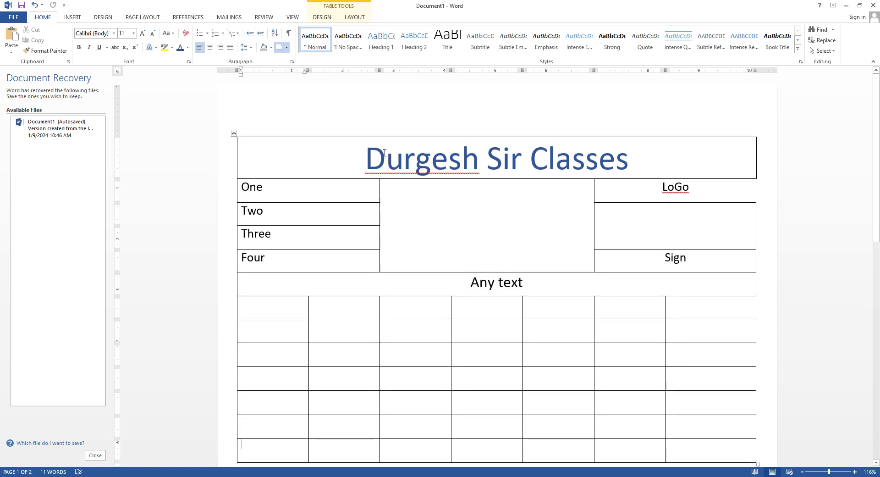
left_click(239, 158)
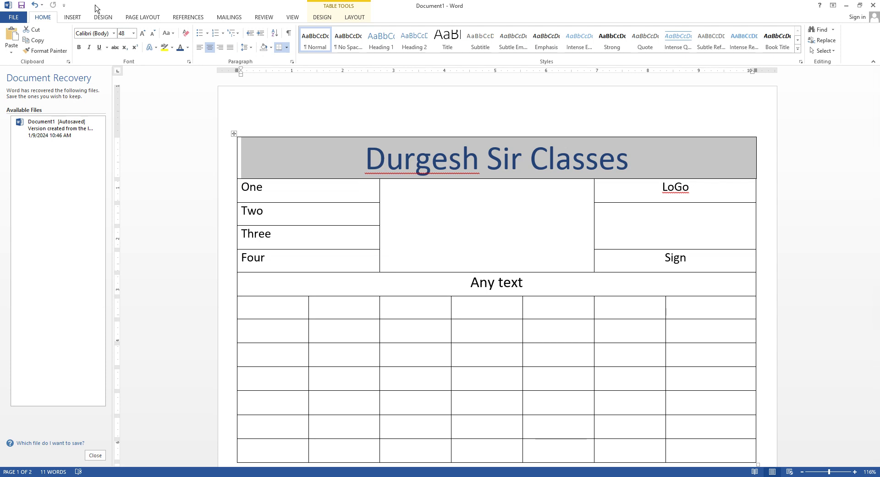
Switch the document theme colours to Green, turning the Durgesh Sir Classes title teal
left_click(101, 17)
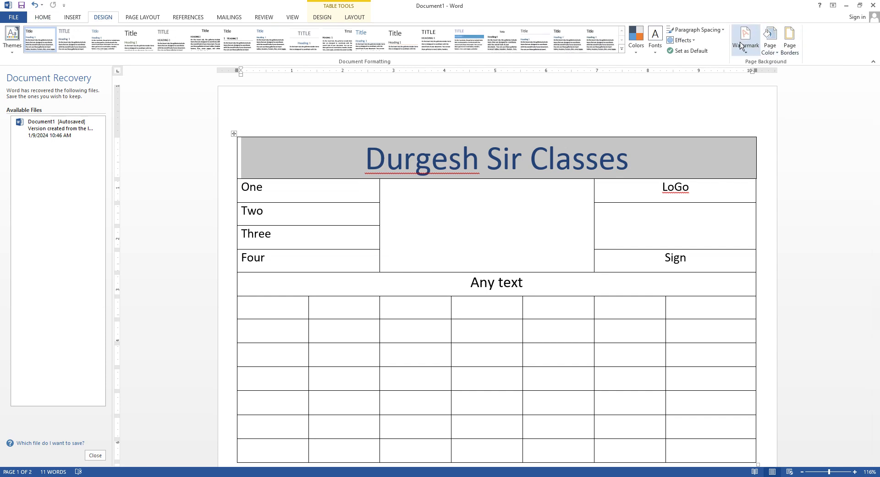
left_click(640, 59)
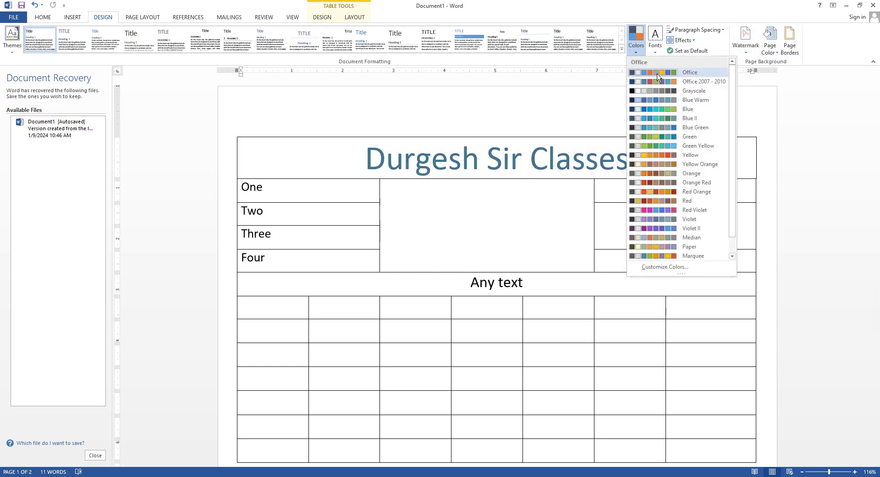
left_click(656, 142)
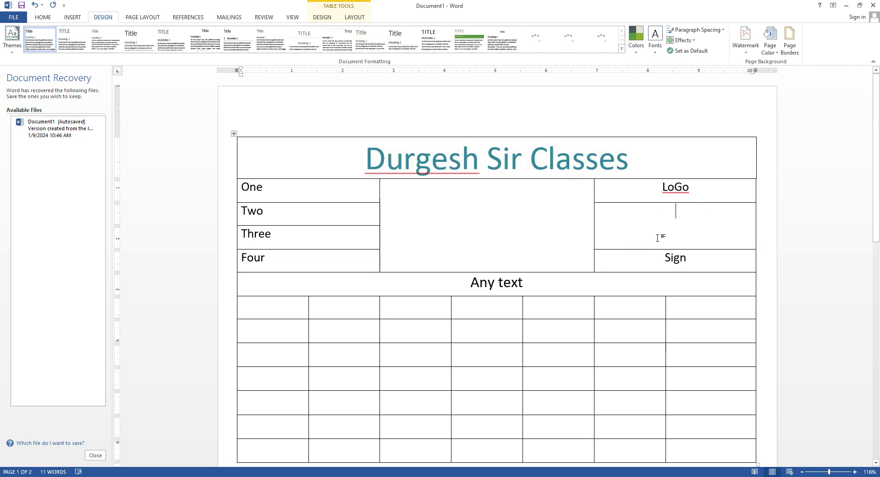
left_click(244, 146)
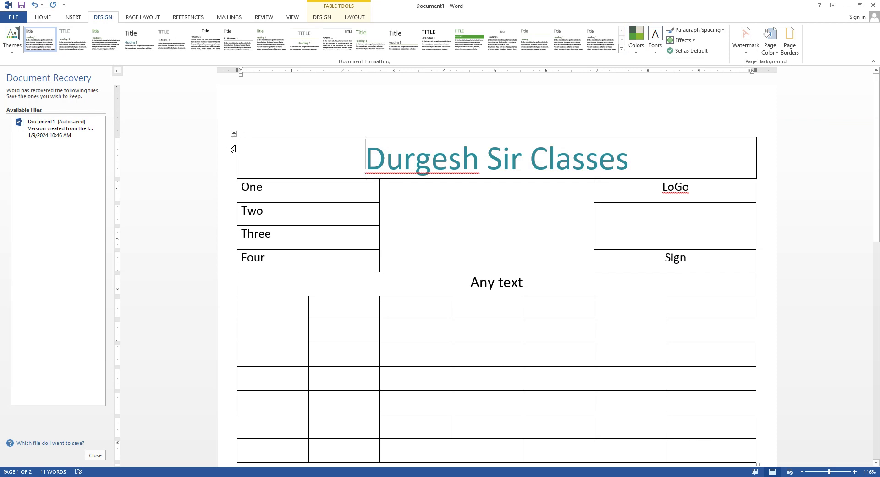
left_click(237, 156)
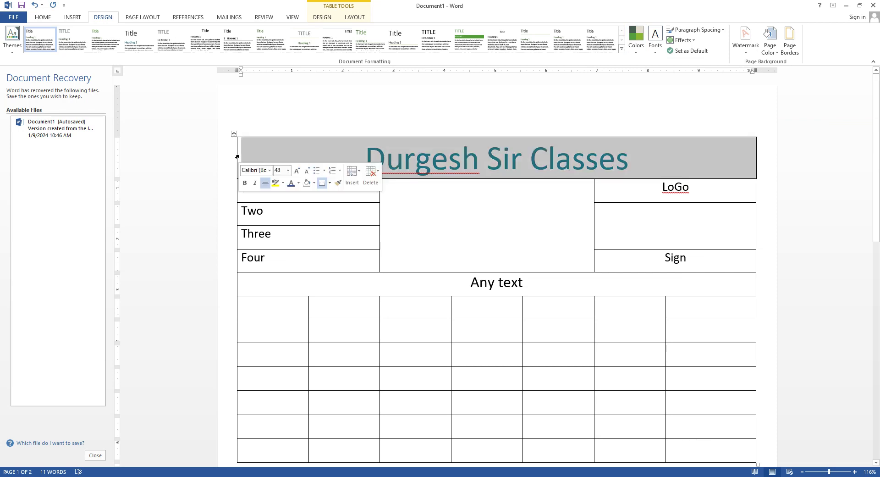
Shade the Durgesh Sir Classes title cell Yellow and compare with the template
left_click(322, 18)
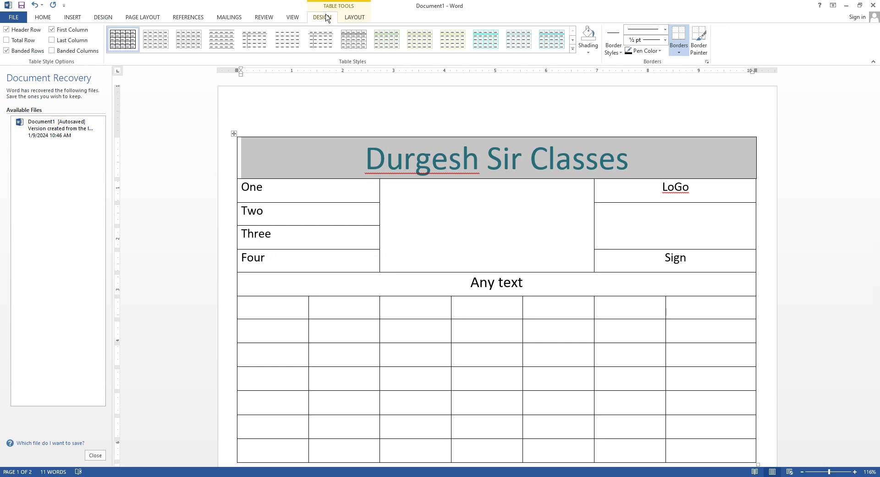
left_click(588, 52)
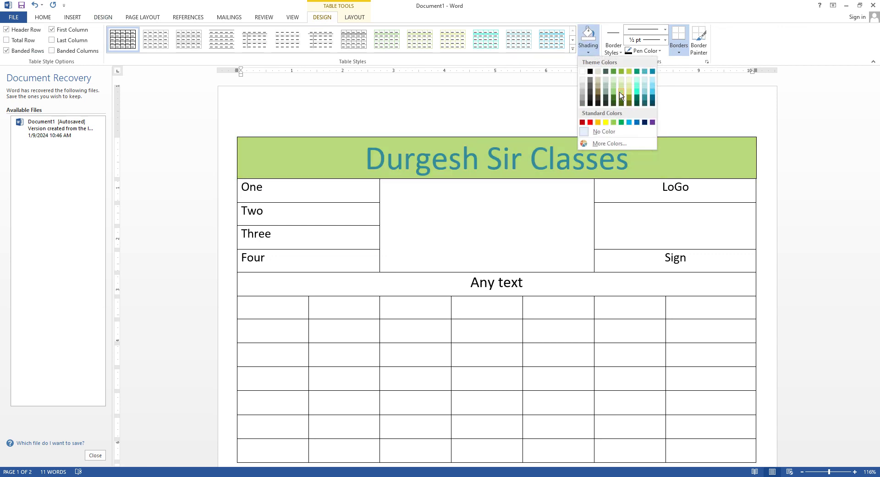
left_click(605, 123)
left_click(549, 211)
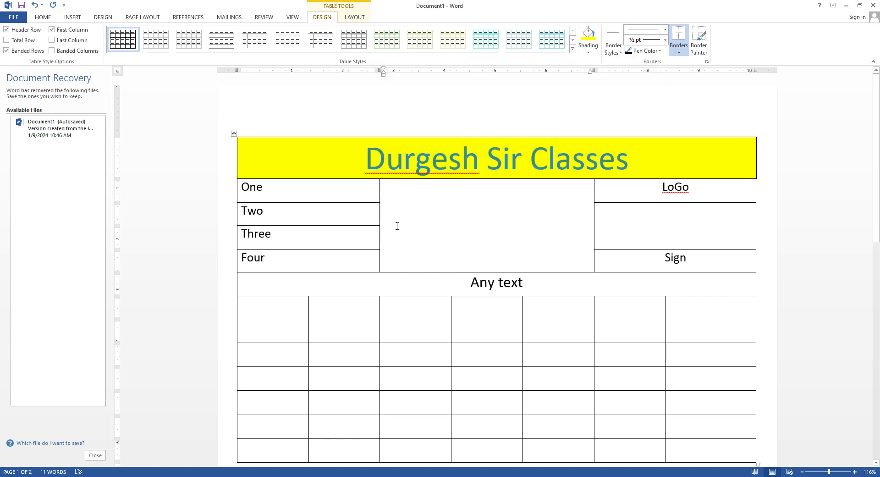
key("alt+Tab")
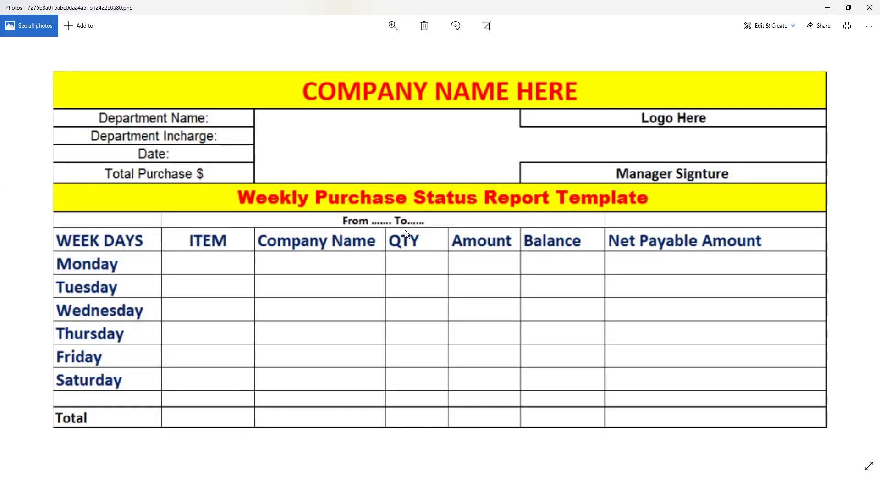
key("alt+Tab")
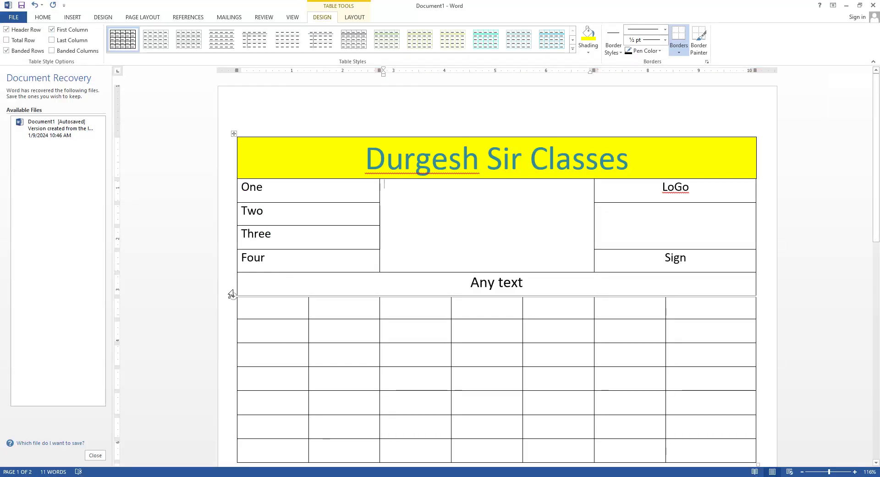
Give the full-width Any text row bright blue shading
left_click(237, 287)
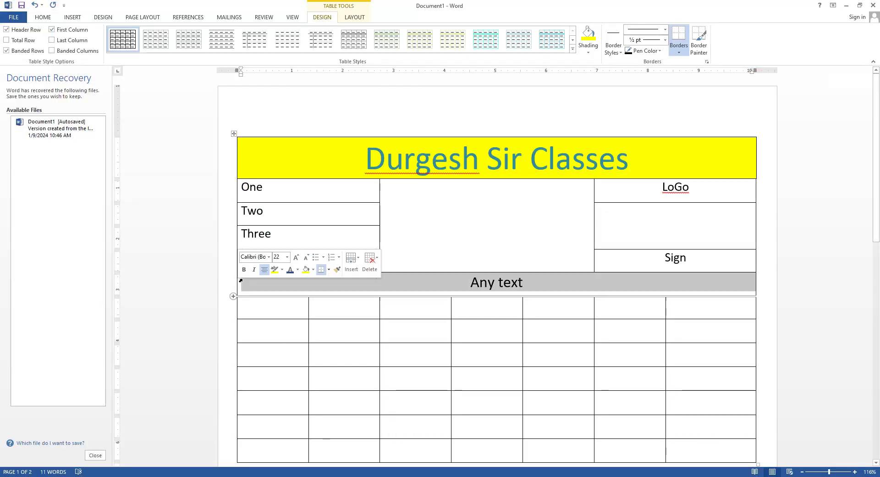
left_click(589, 53)
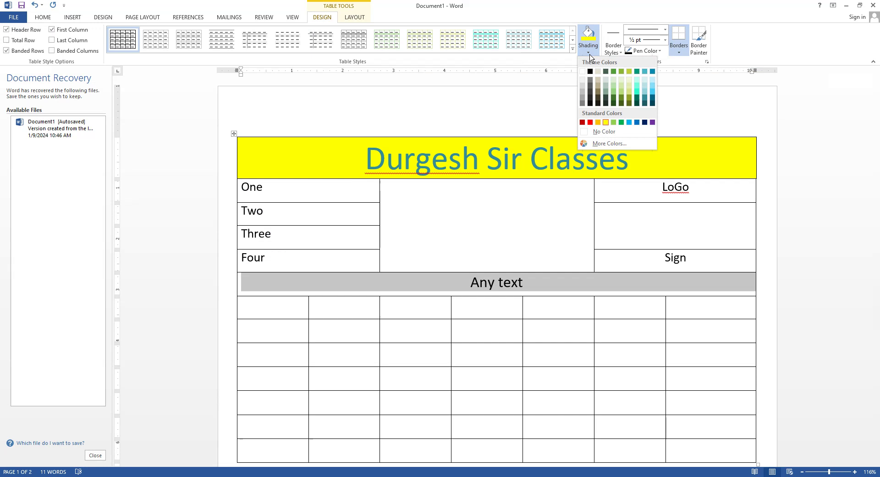
left_click(627, 122)
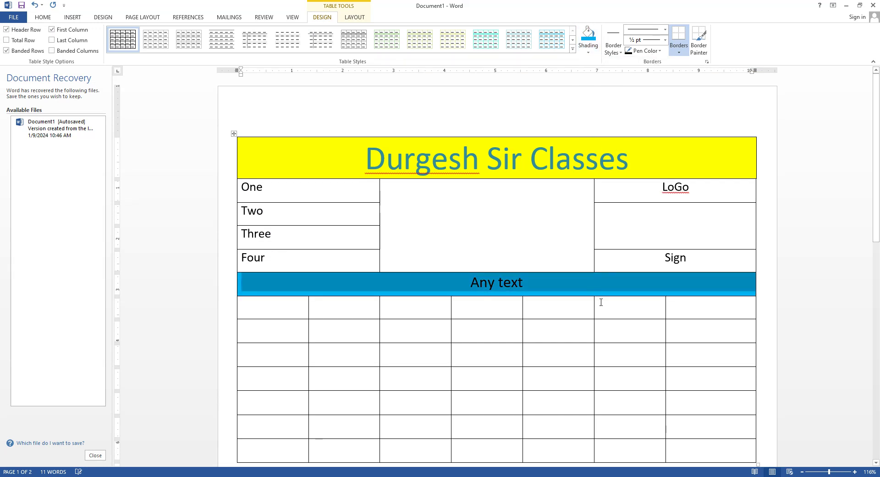
left_click(613, 341)
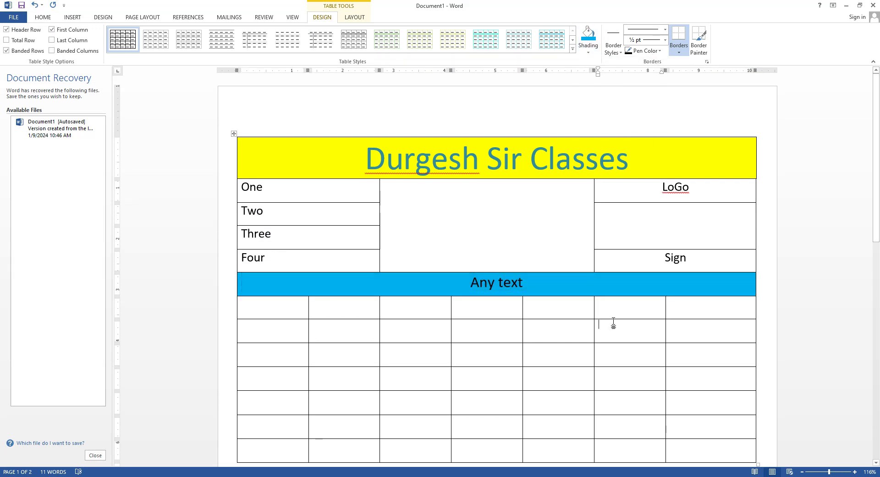
left_click_drag(708, 259, 259, 197)
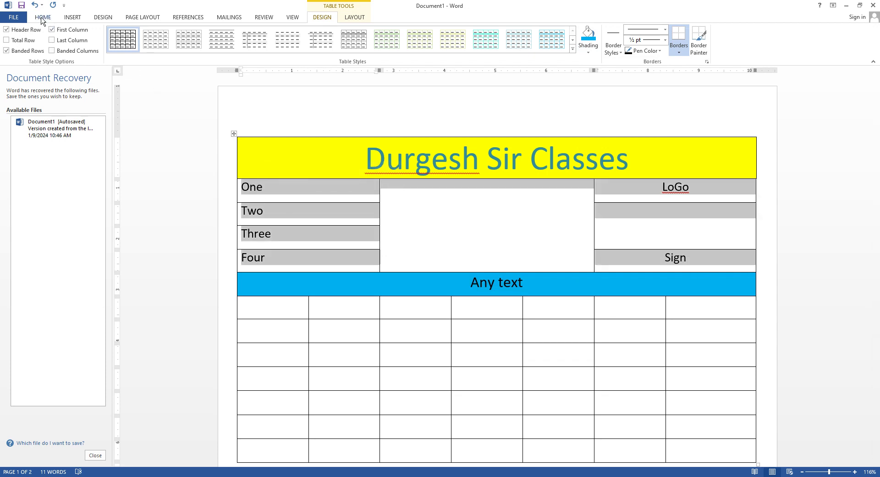
Make the One–Four, LoGo and Sign label text bold
left_click(42, 18)
left_click(79, 48)
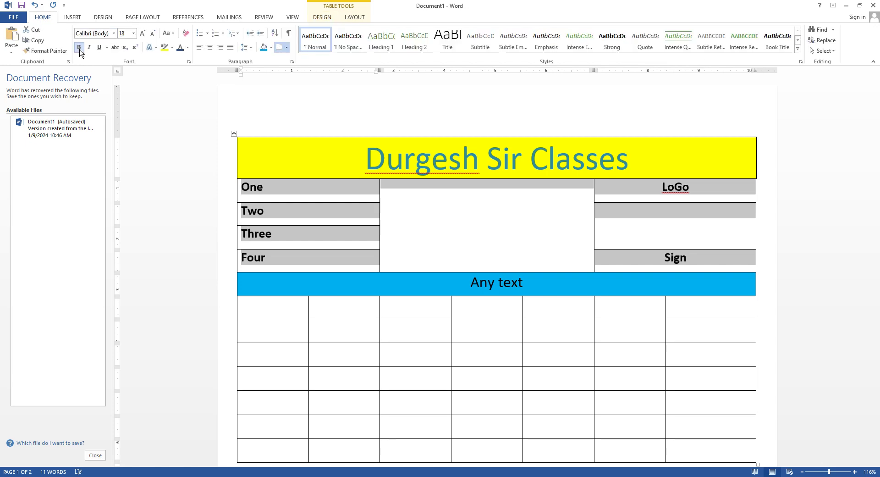
left_click(321, 17)
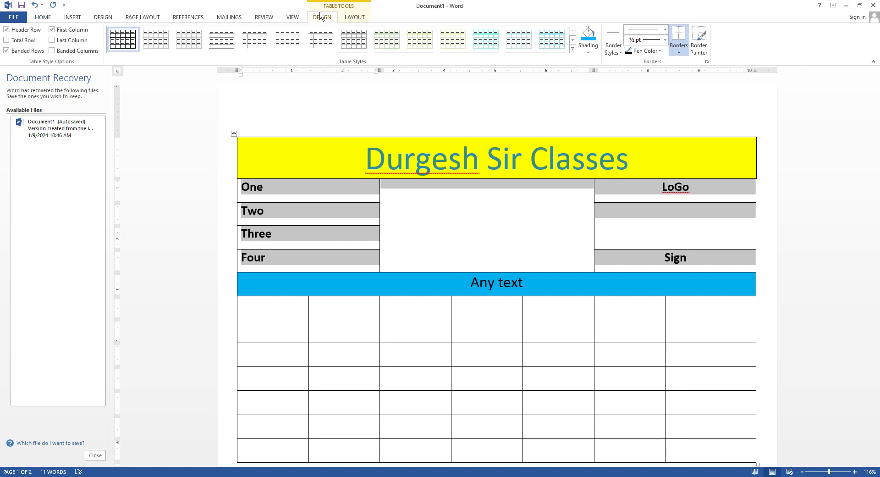
left_click(573, 210)
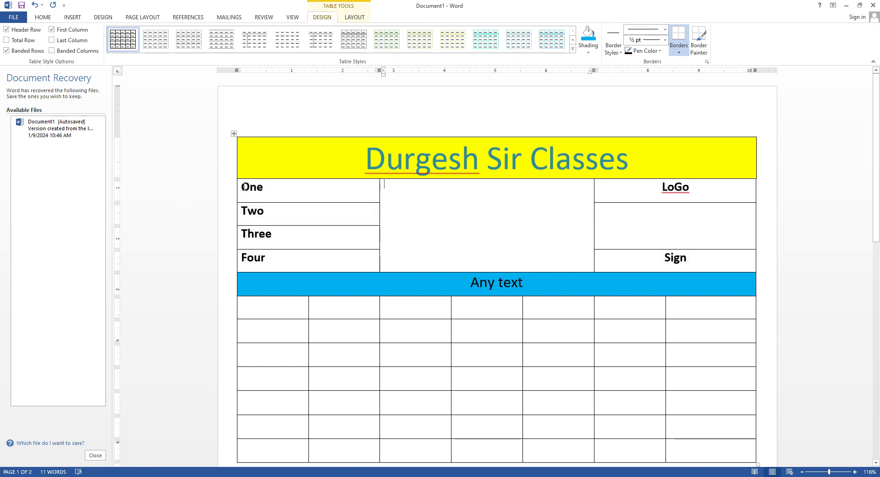
Shade the One–Four cells and the LoGo/blank/Sign column light green
left_click_drag(243, 186, 294, 256)
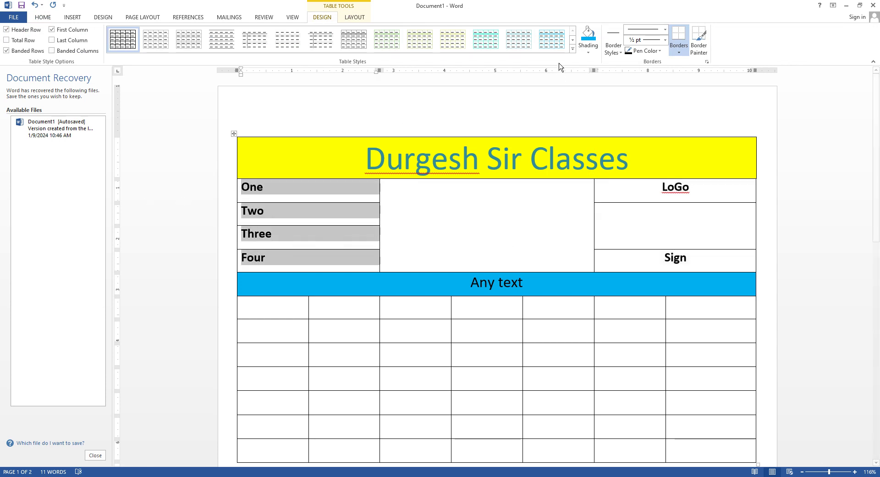
left_click(588, 51)
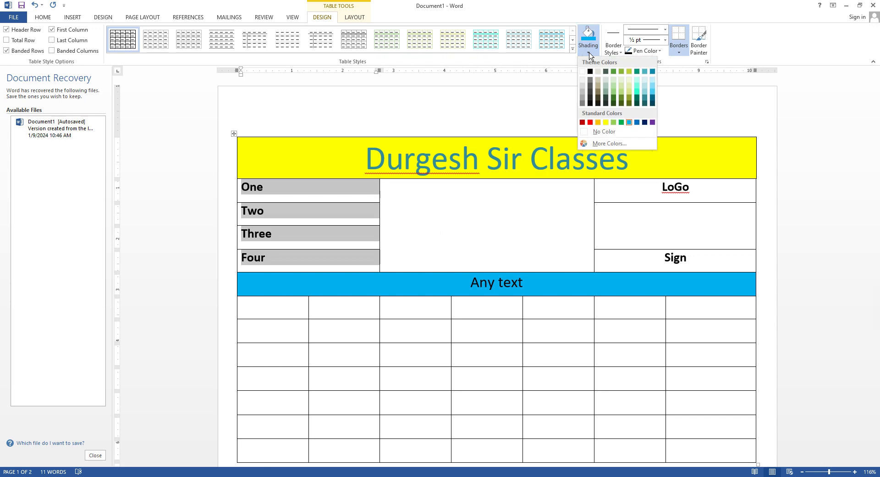
left_click(630, 90)
left_click(644, 187)
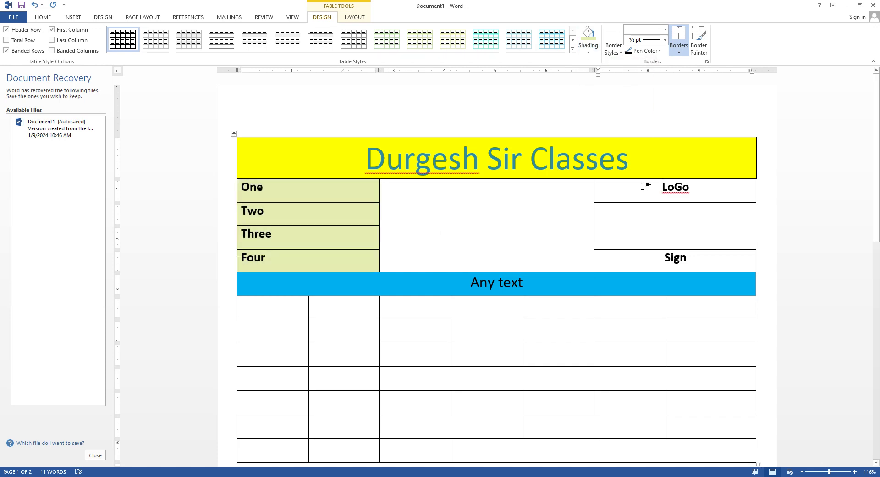
left_click_drag(675, 188, 706, 257)
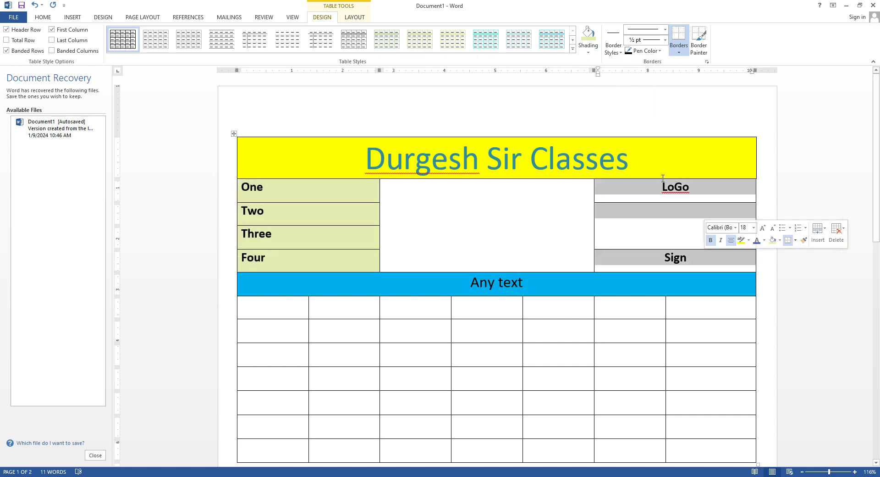
left_click(588, 52)
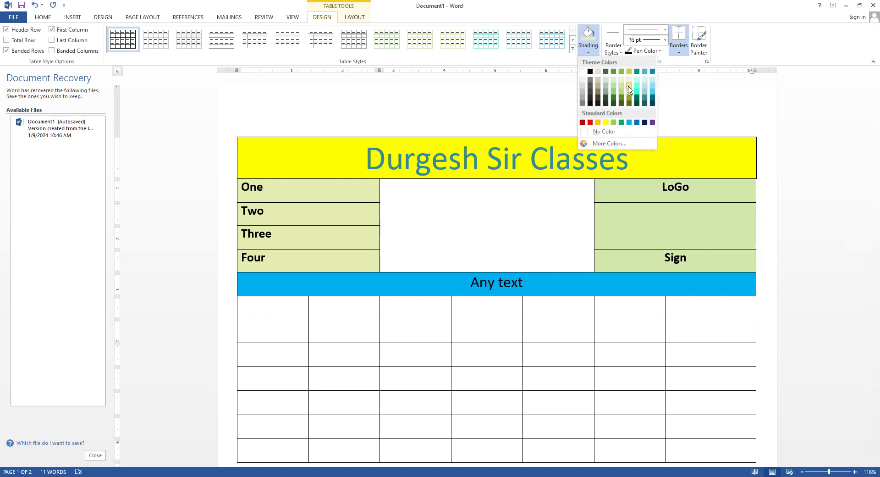
left_click(630, 83)
left_click(558, 217)
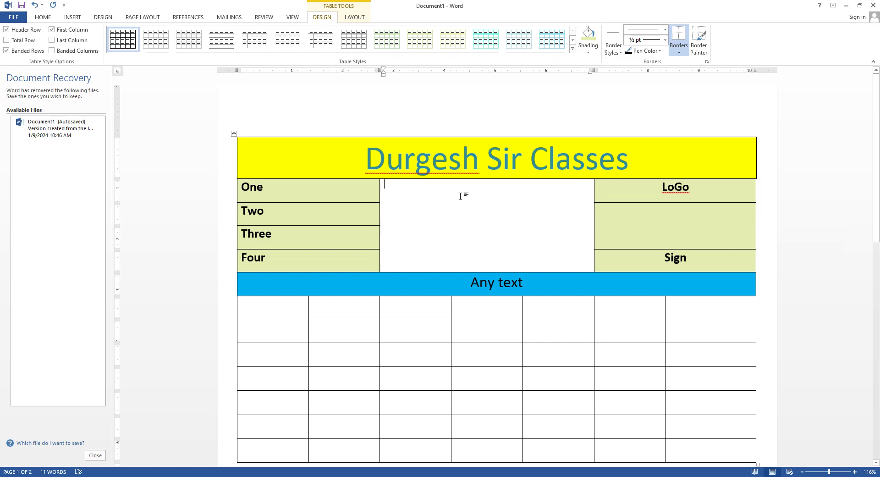
left_click(300, 308)
key("alt+Tab")
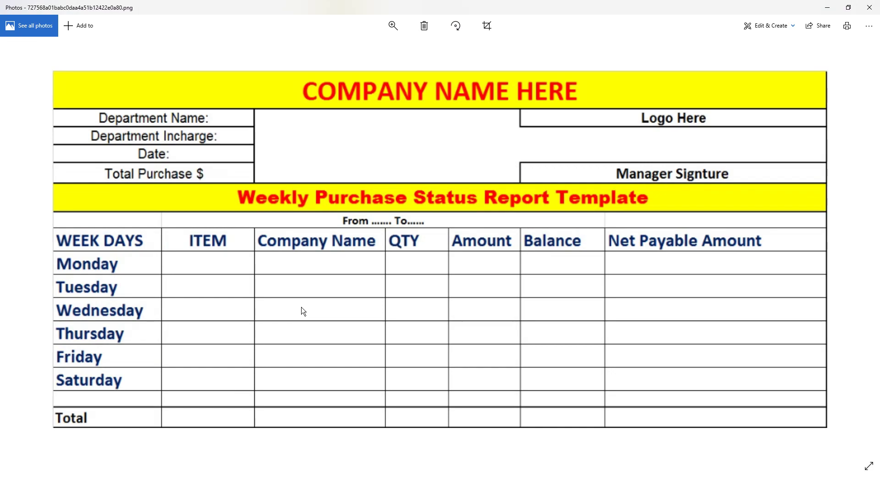
key("alt+Tab")
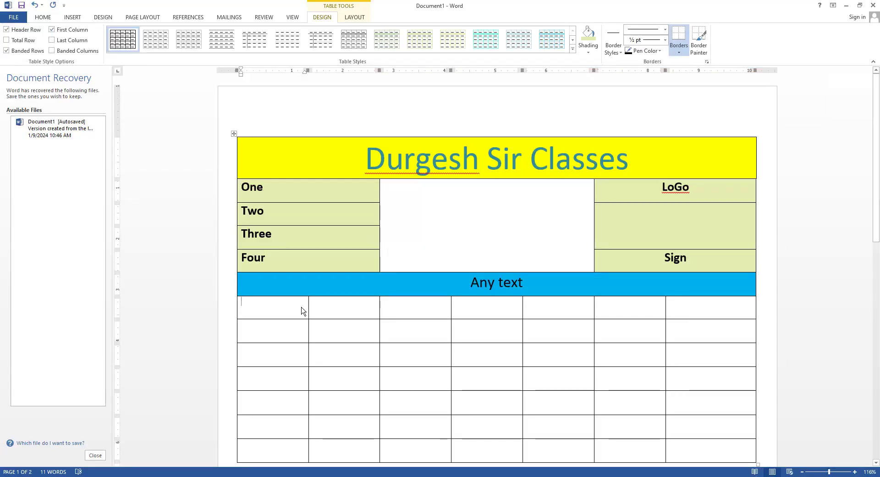
Type the headings Week Days, One, Two, Three, Four, Five and Six across the first empty row
type("Week ")
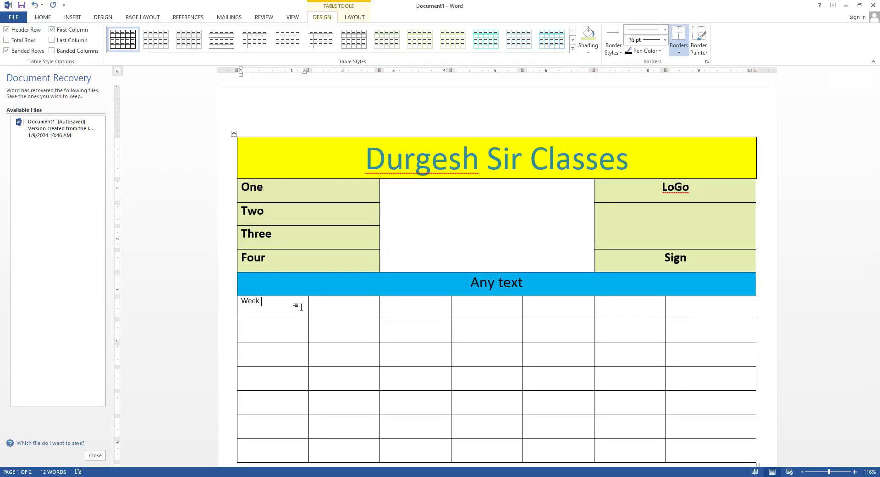
type("Days")
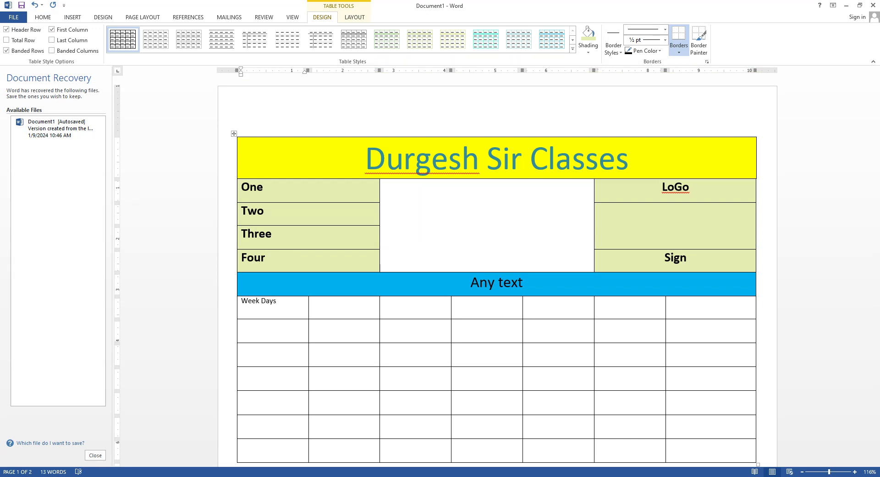
key("Down")
left_click(320, 300)
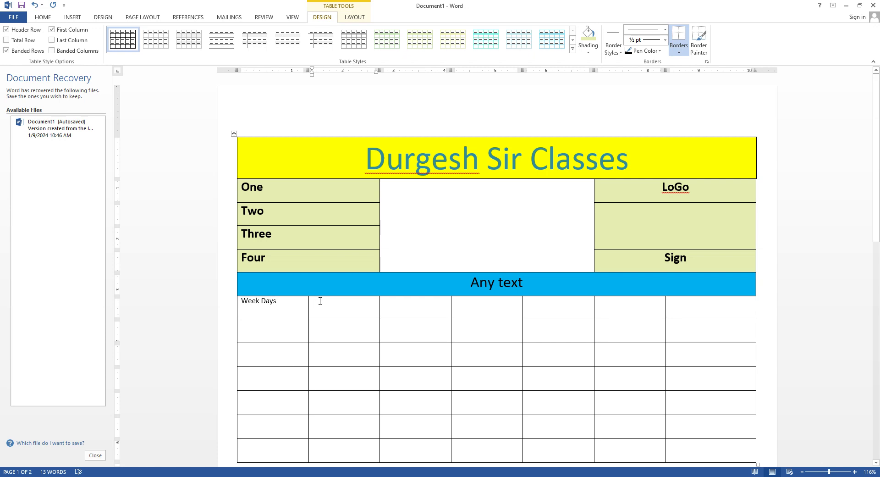
type("One")
key("Tab")
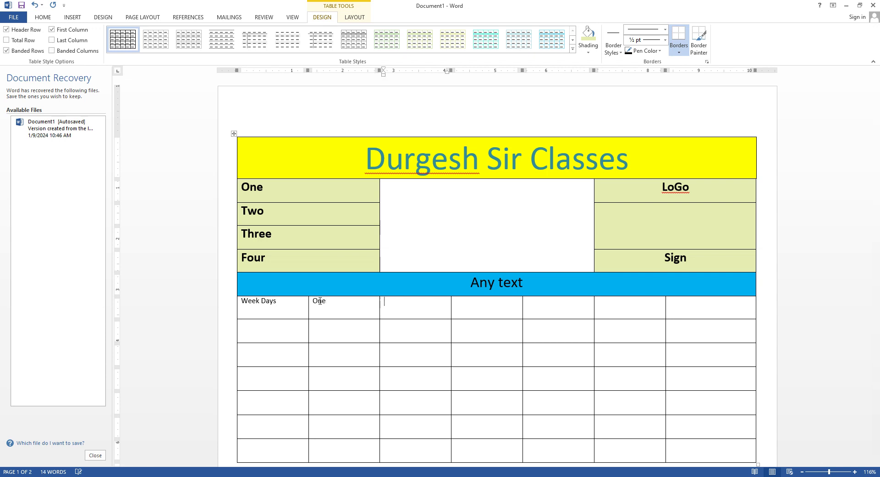
type("Two")
key("Tab")
type("ree")
key("Tab")
key("Tab")
type("f")
key("Tab")
type("Six")
key("Tab")
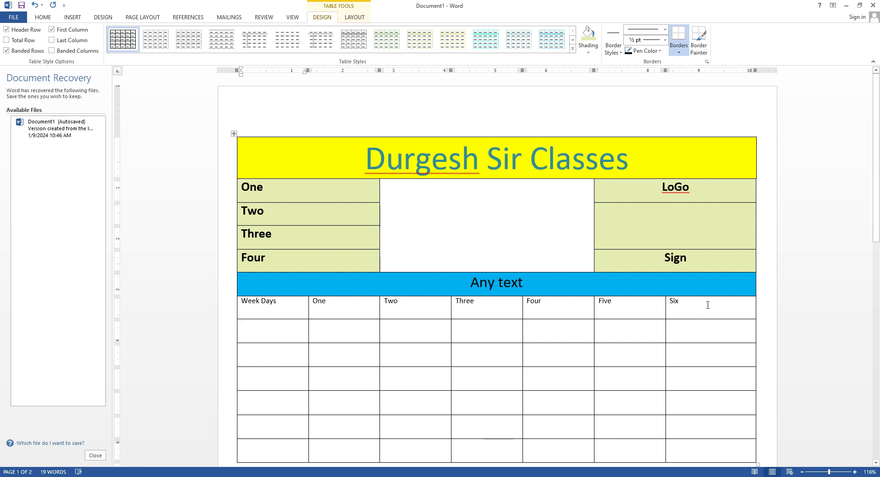
left_click_drag(678, 301, 257, 302)
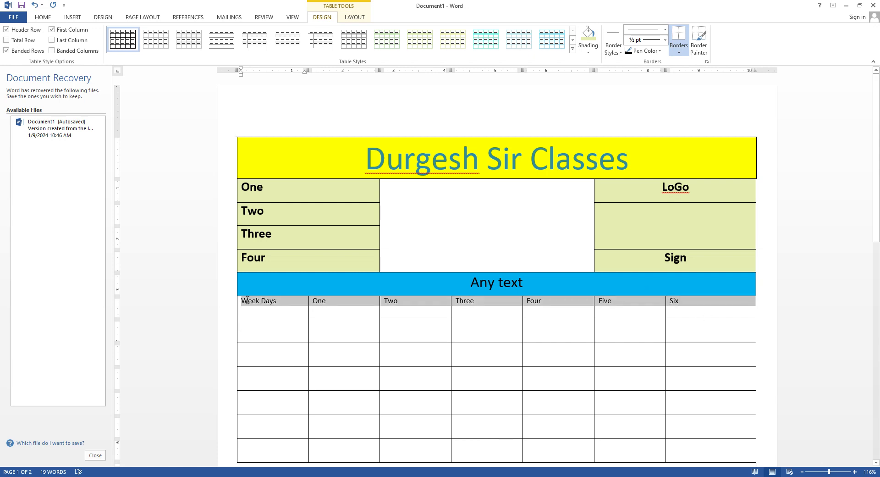
Make the Week Days heading row centred, bold and 18 pt
left_click(48, 21)
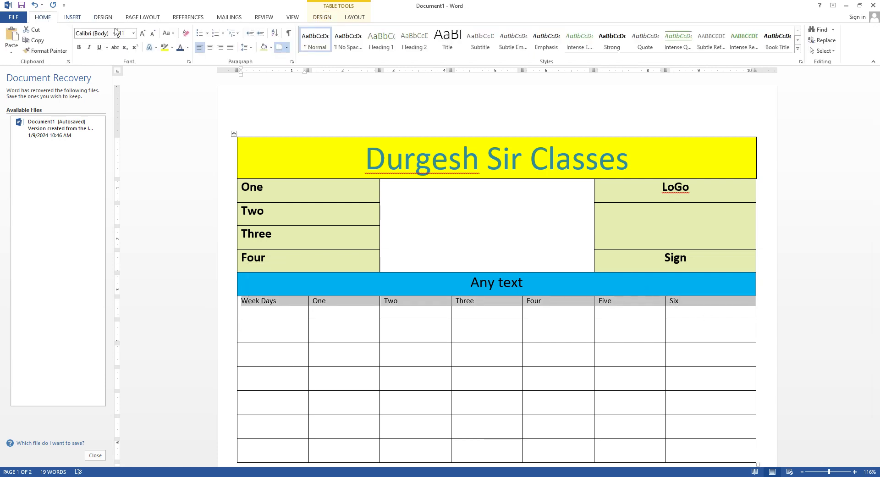
left_click(210, 48)
left_click(134, 33)
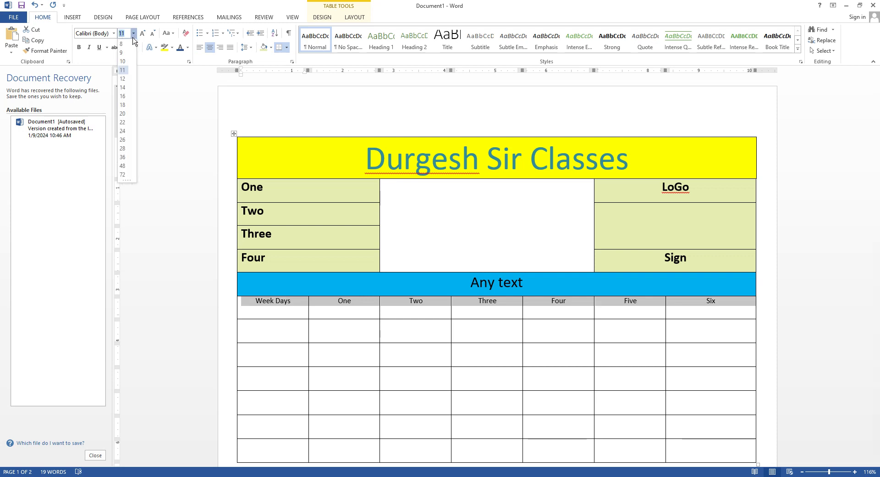
left_click(122, 104)
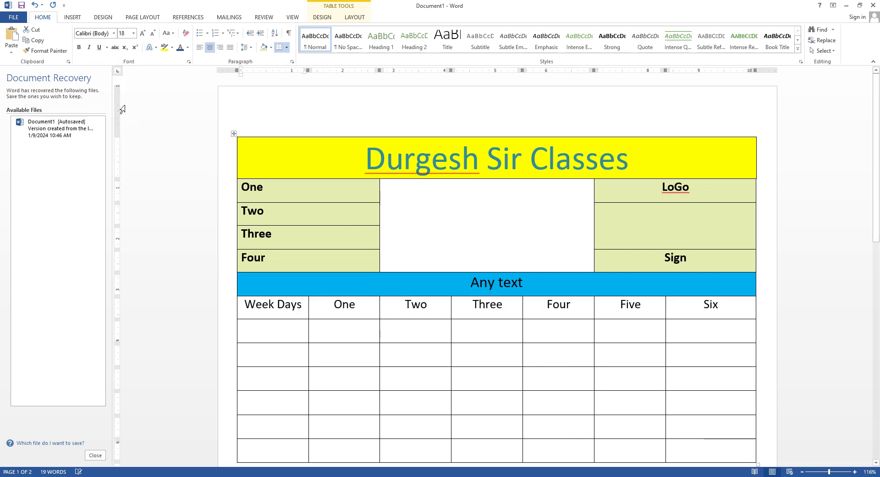
left_click(79, 47)
left_click(473, 352)
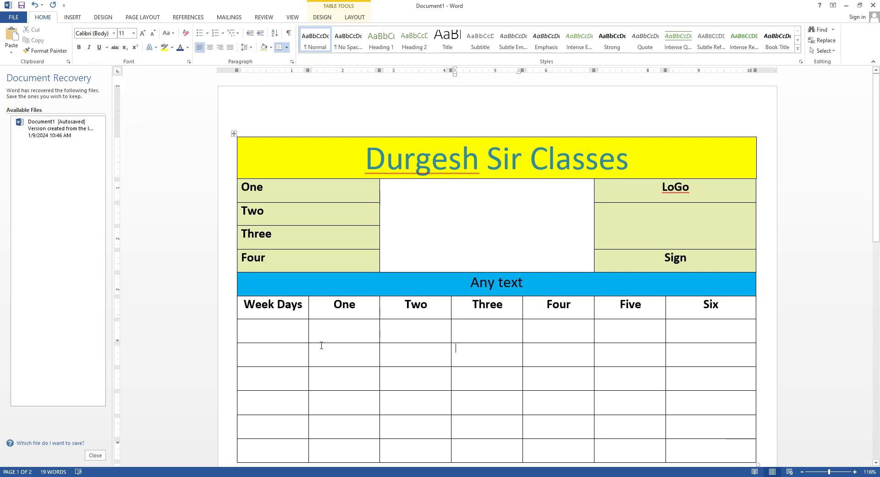
left_click(289, 335)
Shade the Week Days heading row light blue
left_click_drag(721, 306, 271, 306)
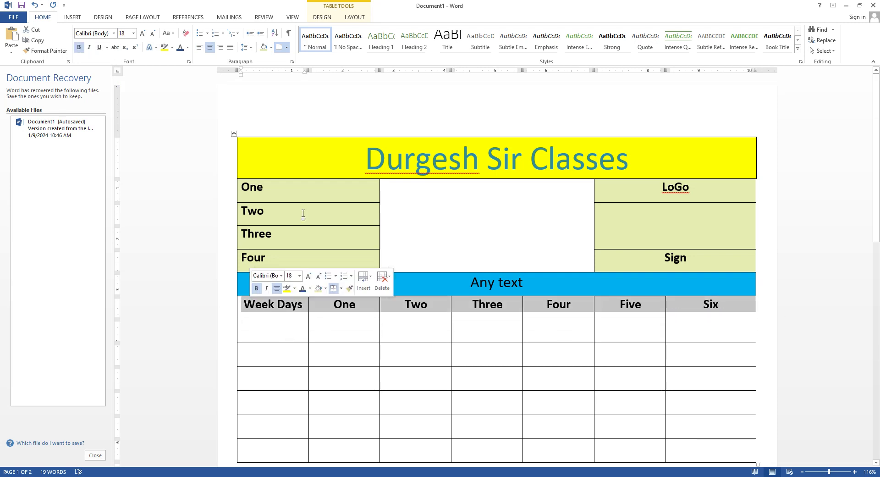
left_click(326, 17)
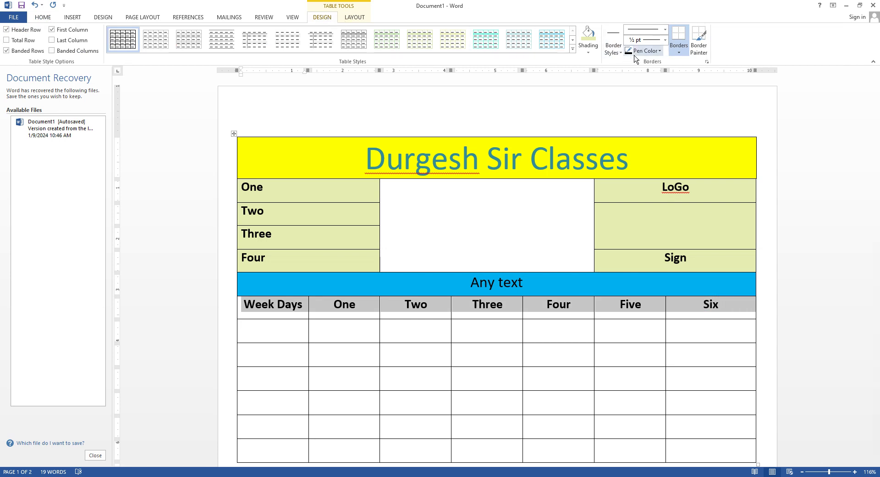
left_click(589, 51)
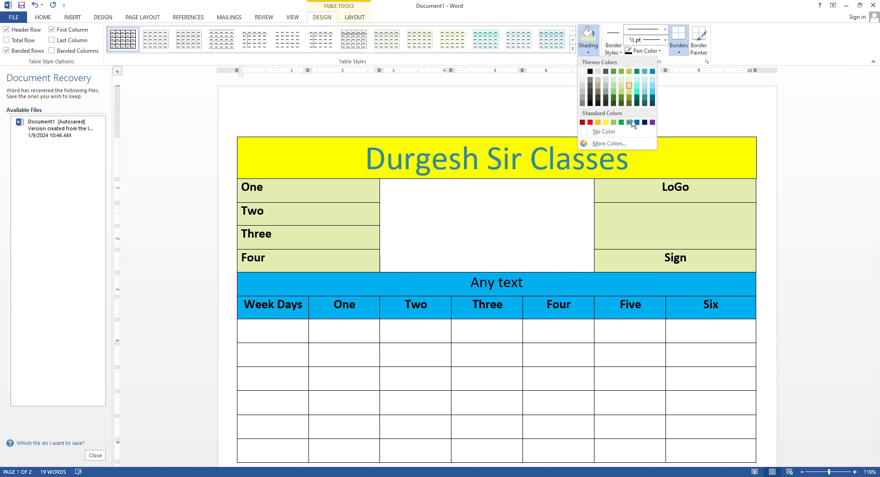
left_click(646, 94)
left_click(547, 321)
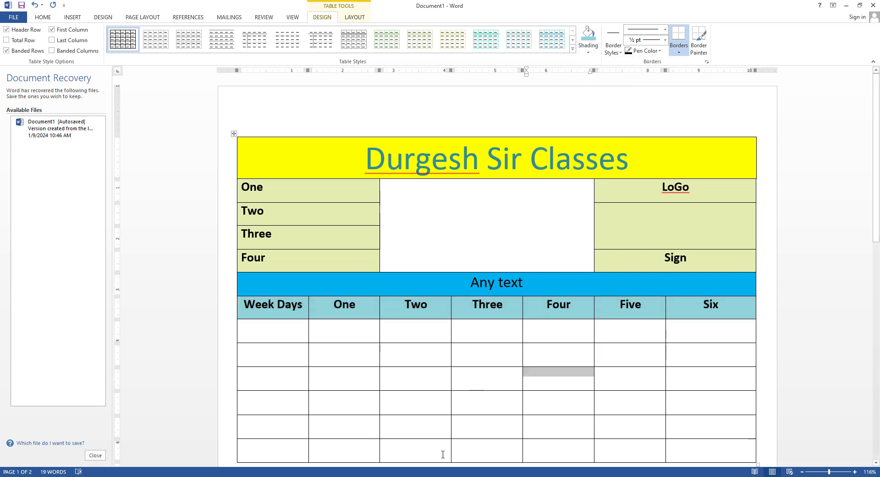